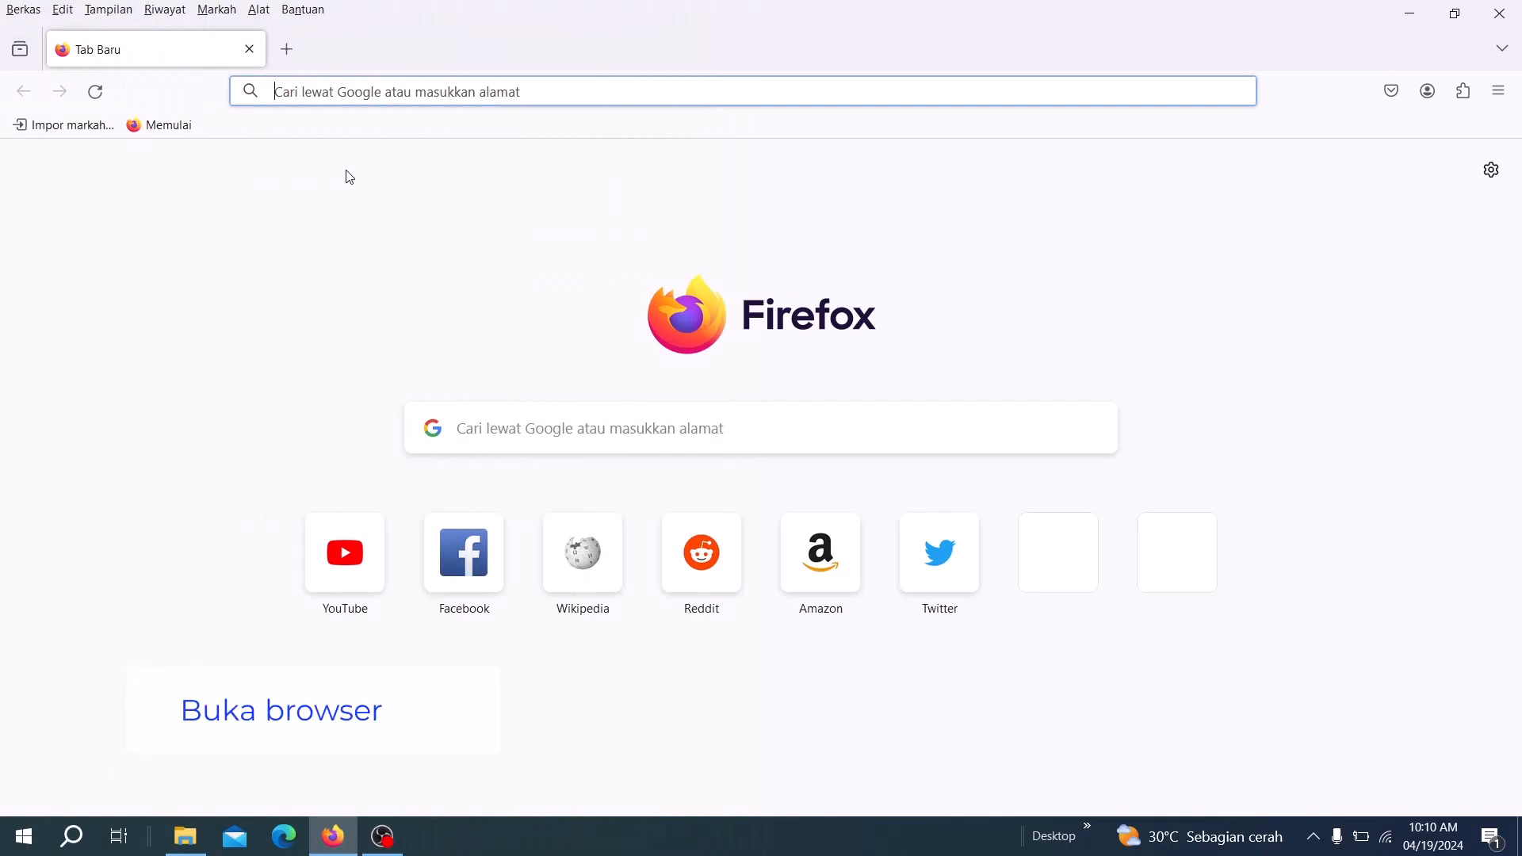
Search the web for "pdum", open the Pangkalan Data Ujian Madrasah site and log in.
{"action": "left_click", "coordinate": [295, 94]}
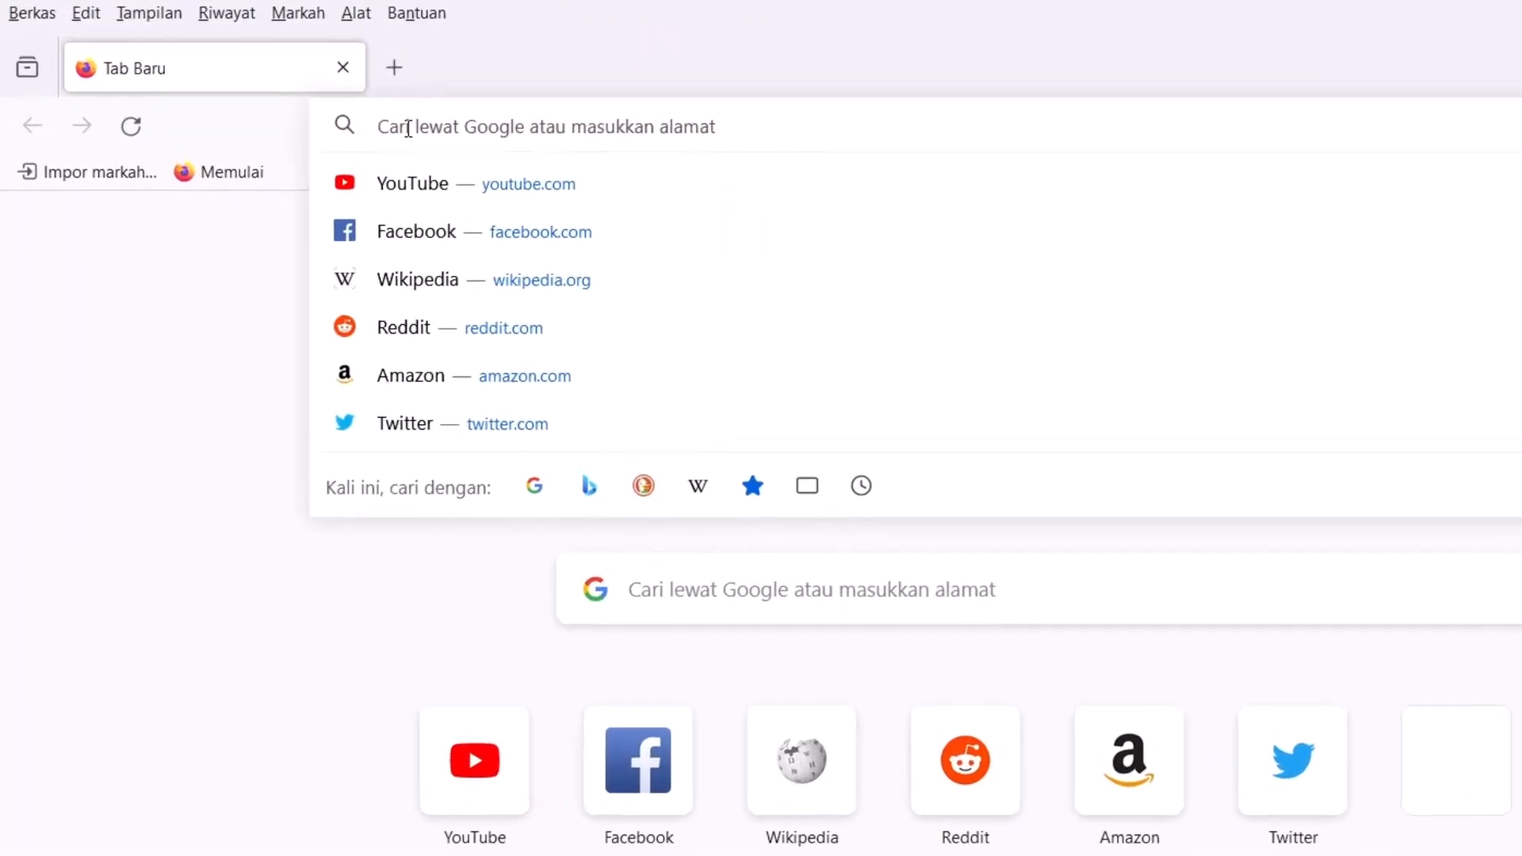
{"action": "type", "text": "pdum"}
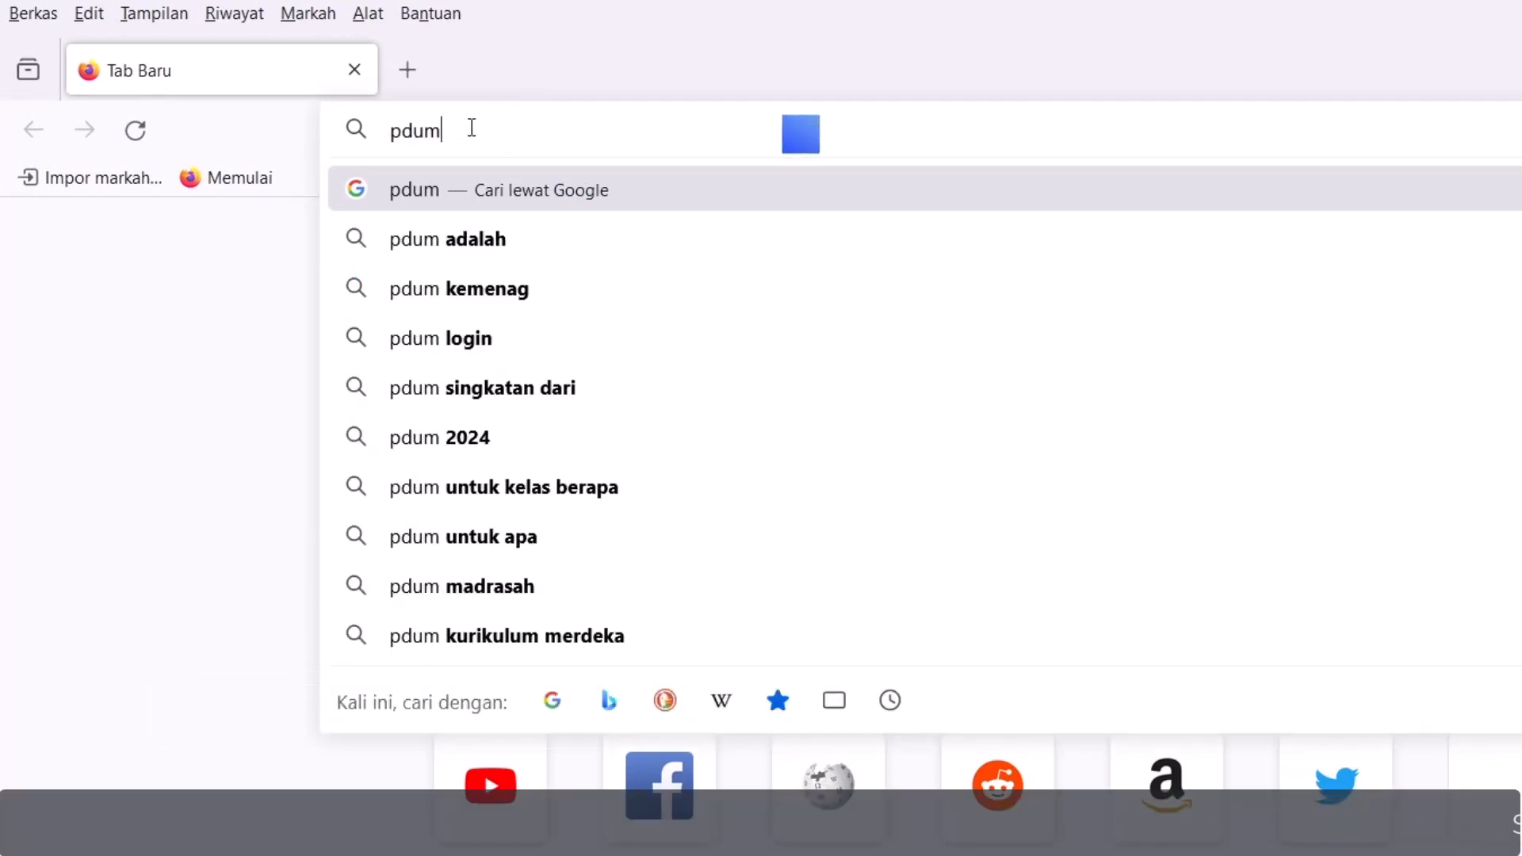
{"action": "key", "text": "Return"}
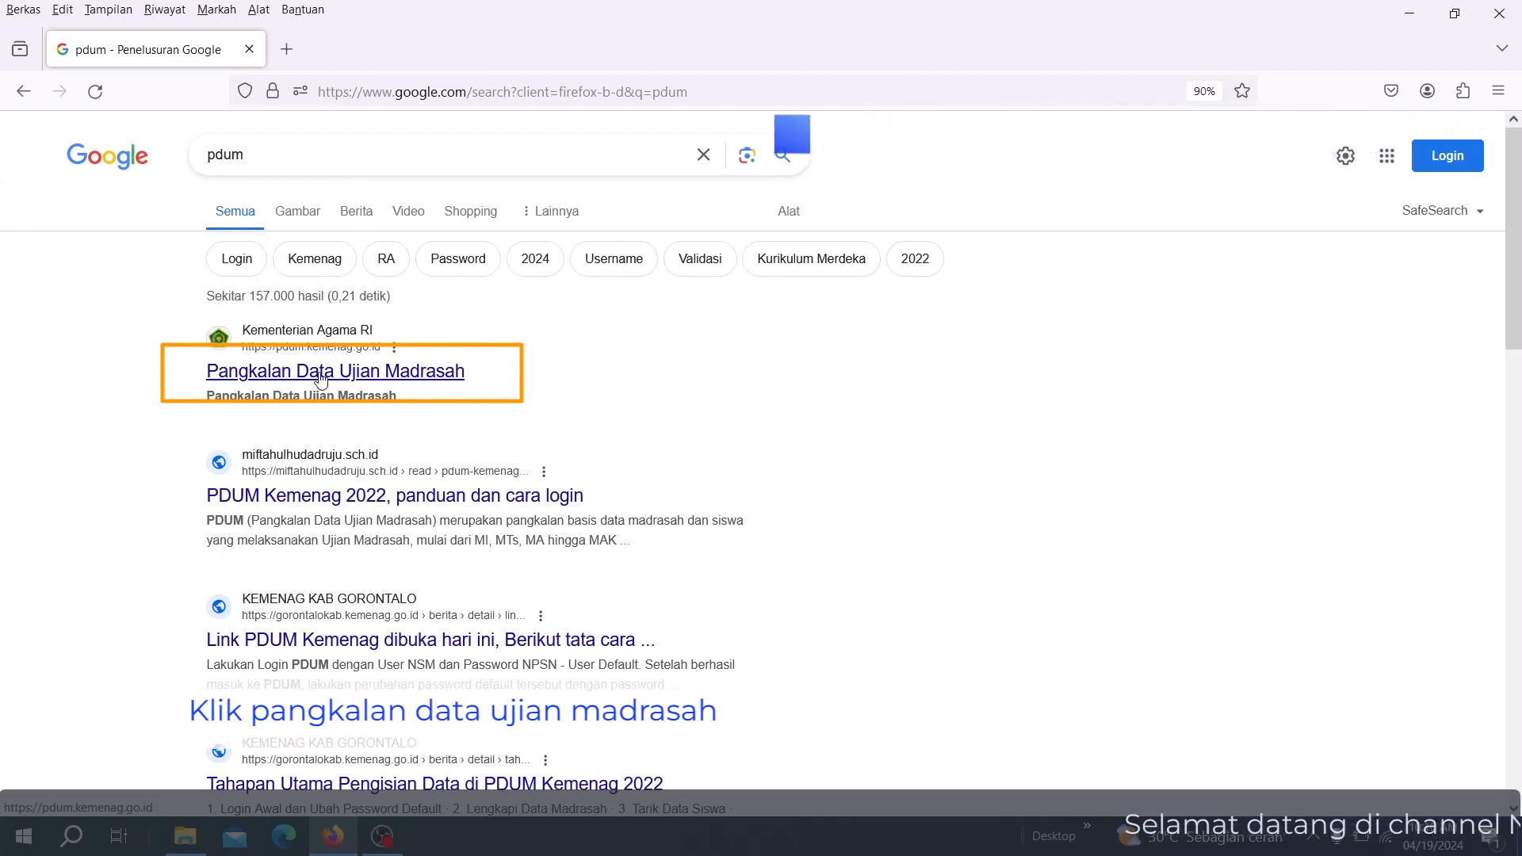
{"action": "left_click", "coordinate": [321, 372]}
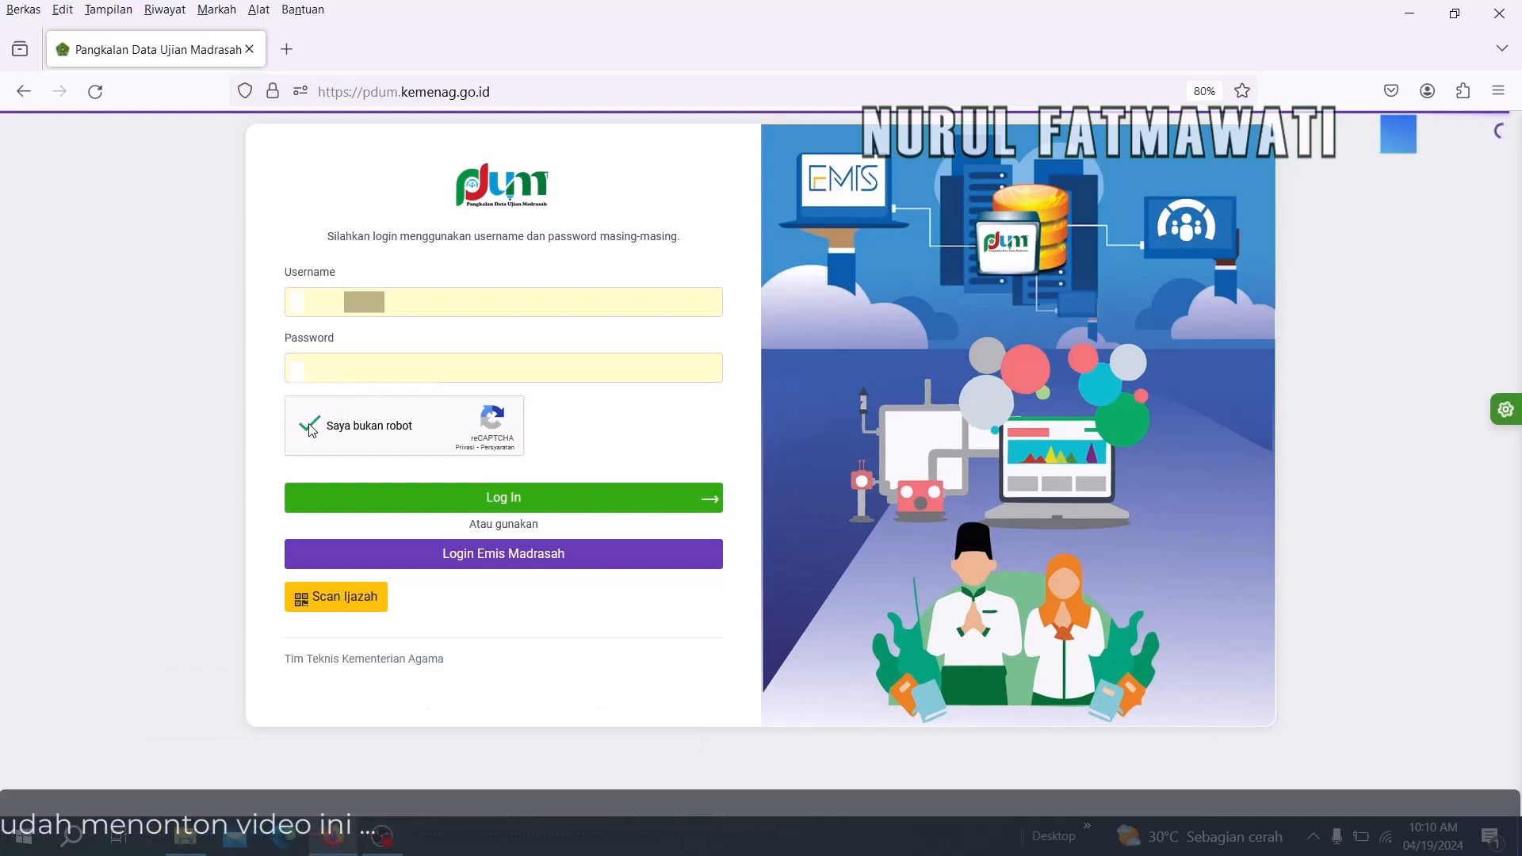
{"action": "left_click", "coordinate": [480, 505]}
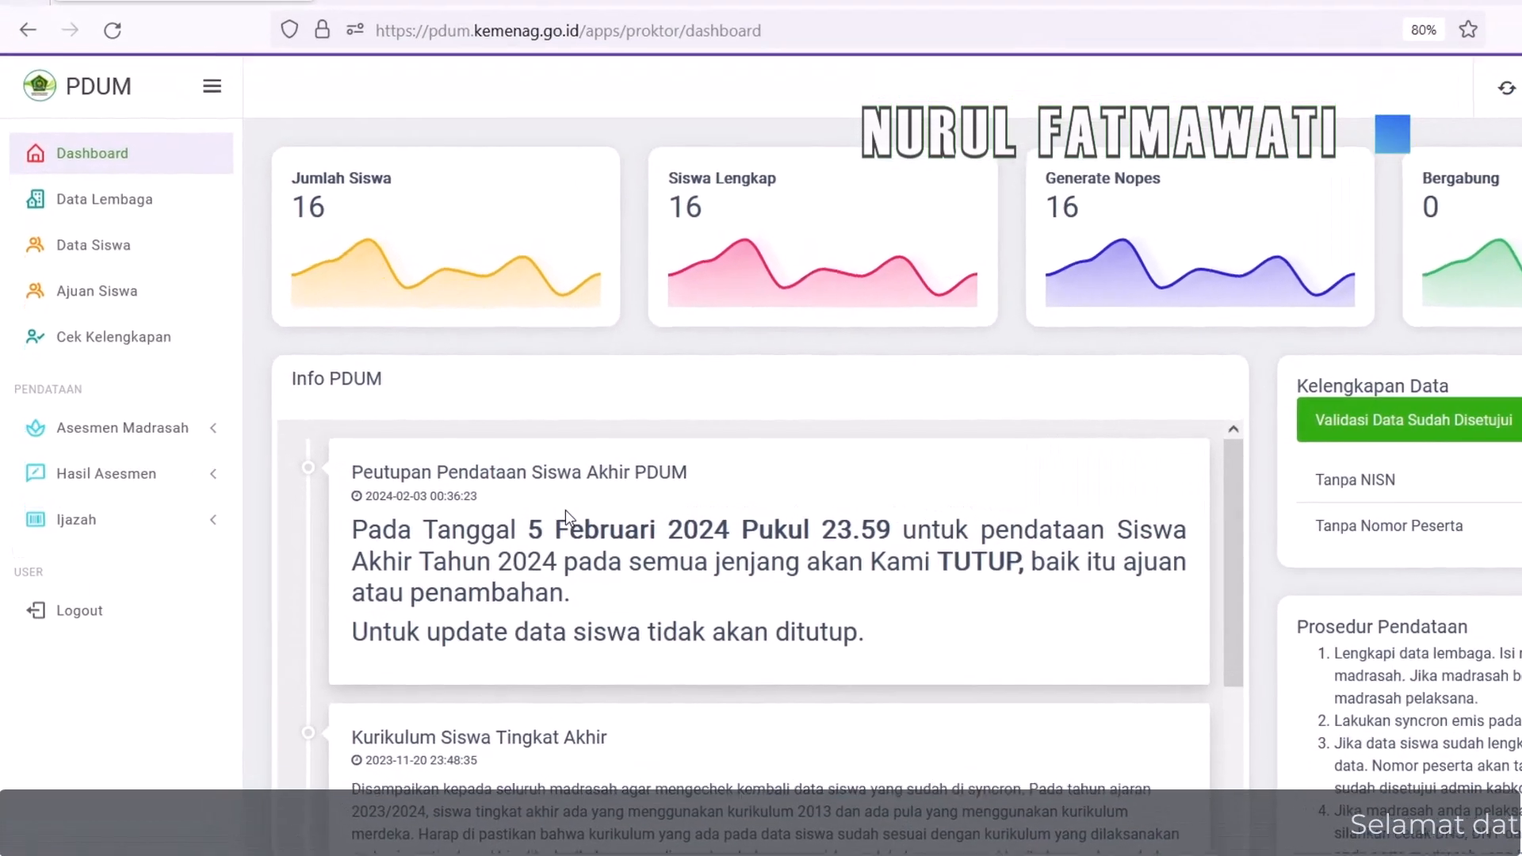
Open the Asesmen Madrasah participant card page and choose the first EMIS class code 01-MTSS AL-MU'MIN.
{"action": "left_click", "coordinate": [120, 429]}
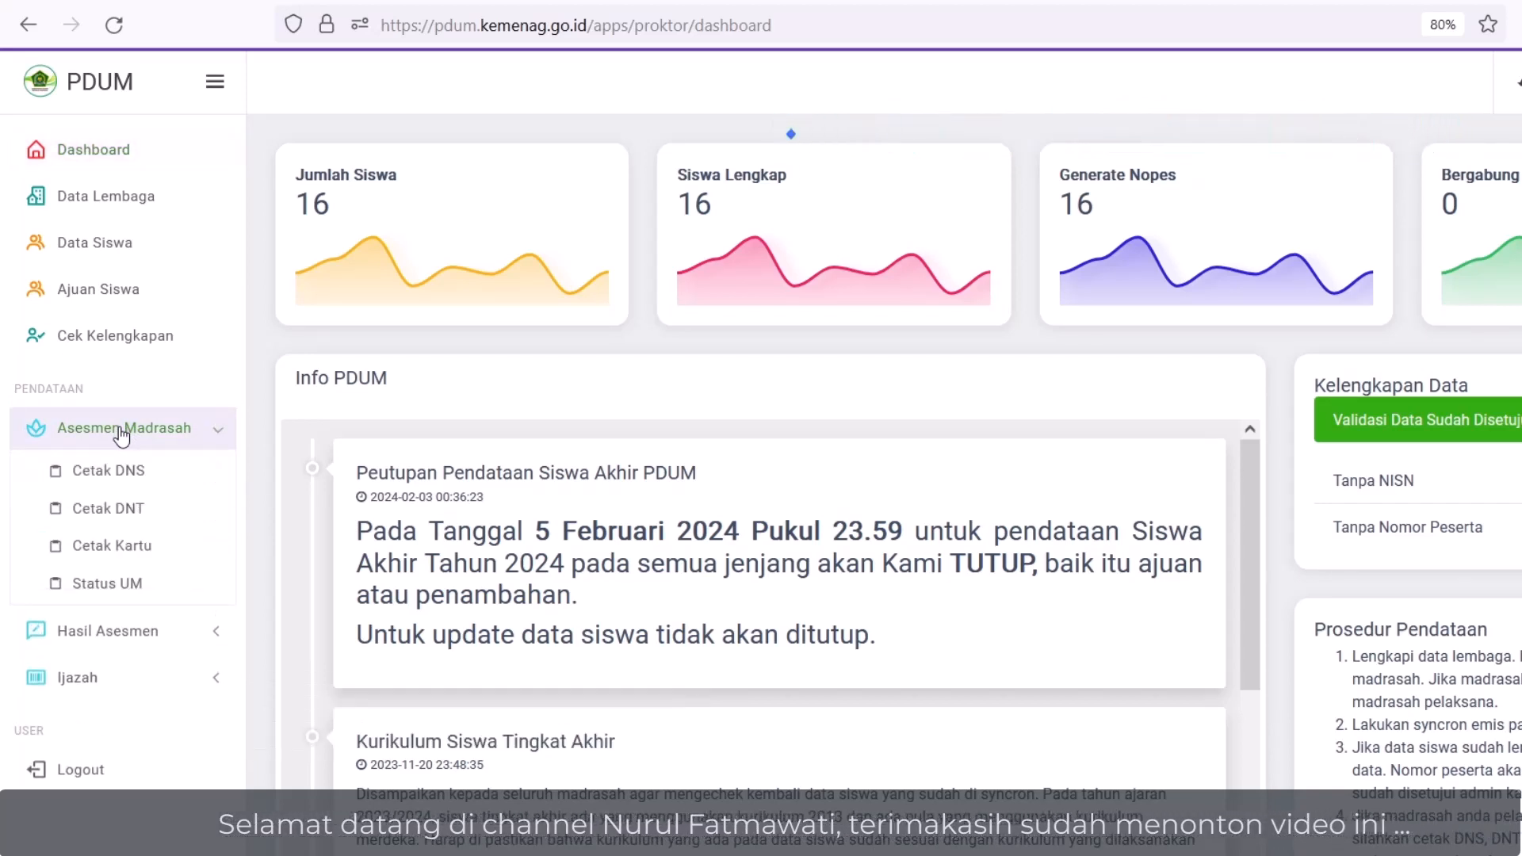
{"action": "left_click", "coordinate": [106, 546]}
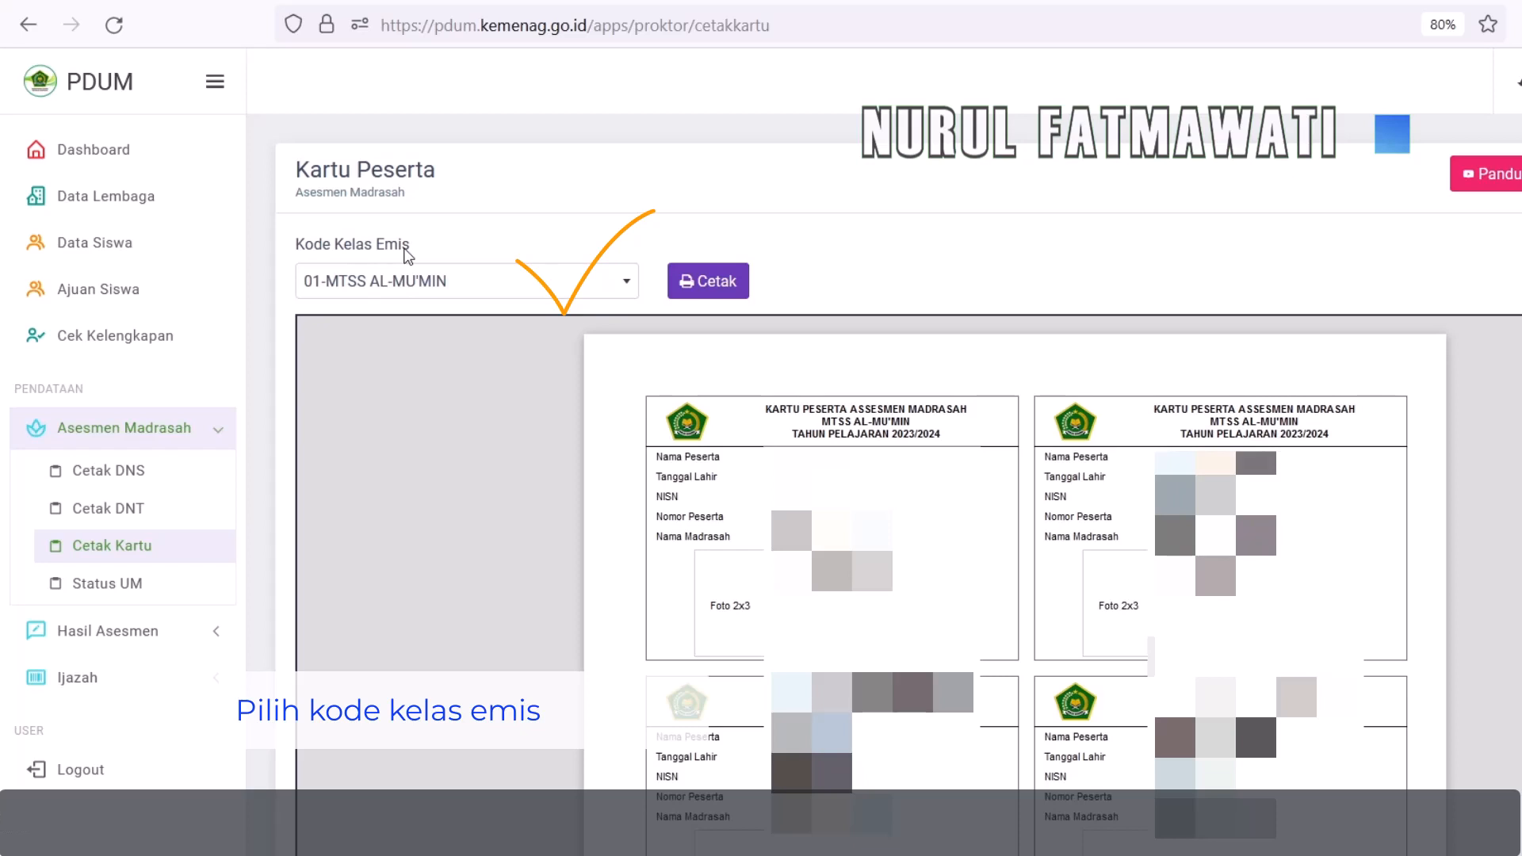
{"action": "left_click", "coordinate": [616, 289]}
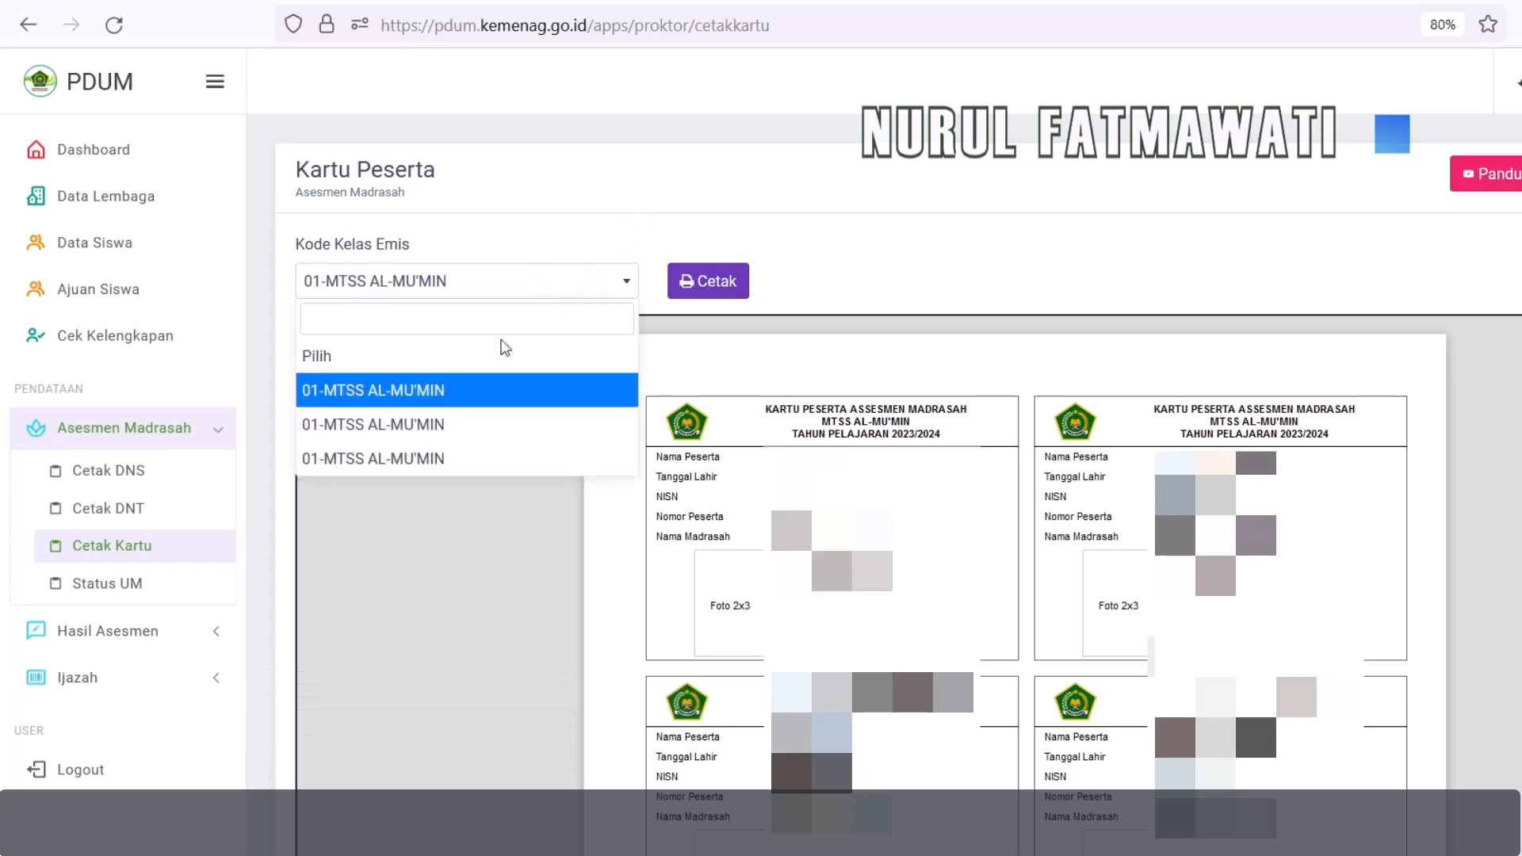
{"action": "left_click", "coordinate": [450, 391]}
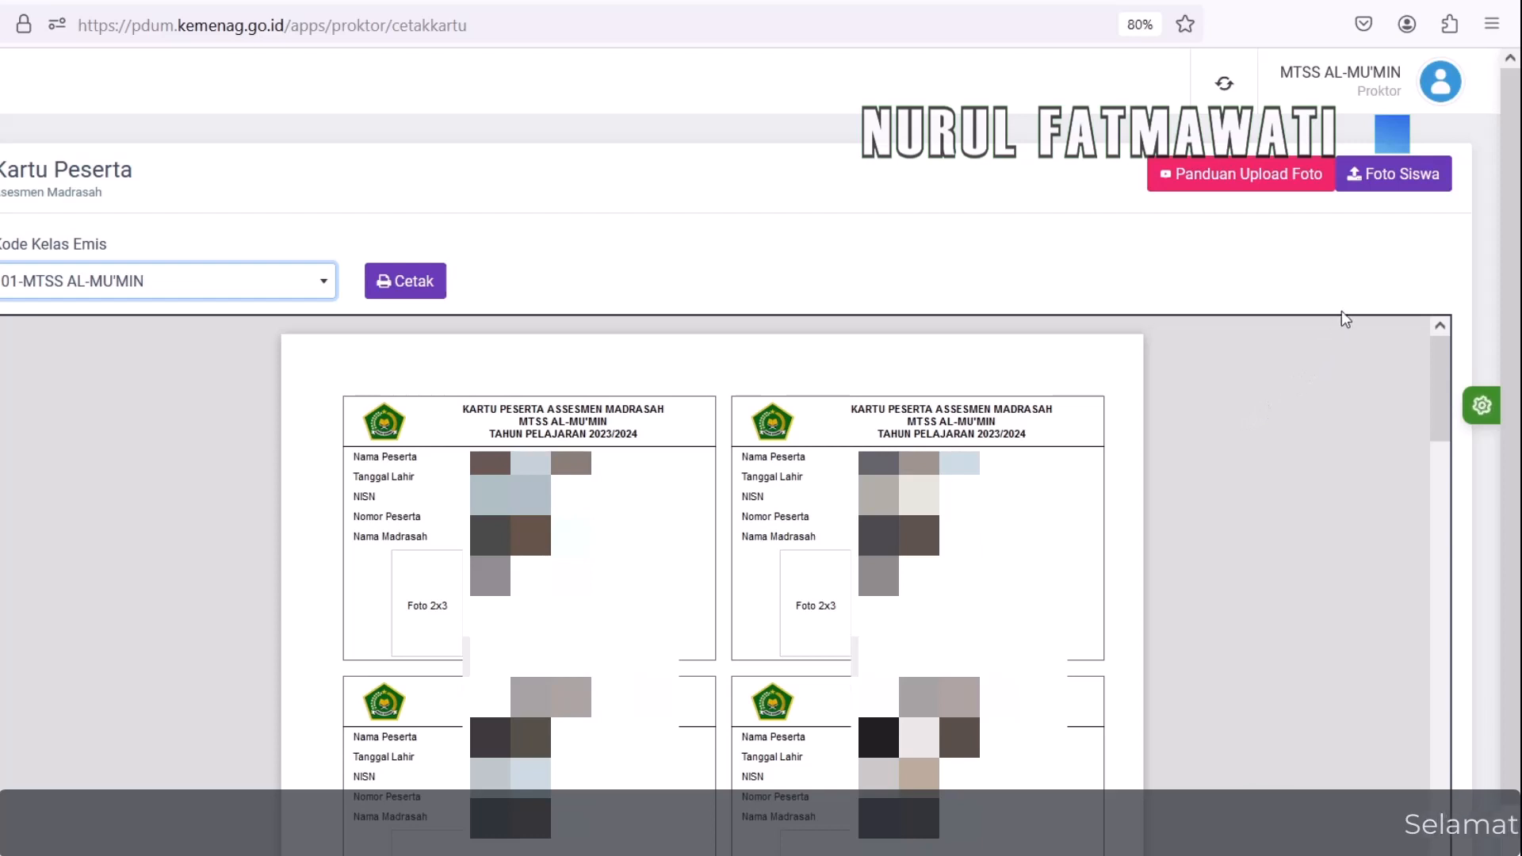
Read the student photo upload rules and upload all photos from the PESERTA AM folder in Downloads.
{"action": "left_click", "coordinate": [1397, 175]}
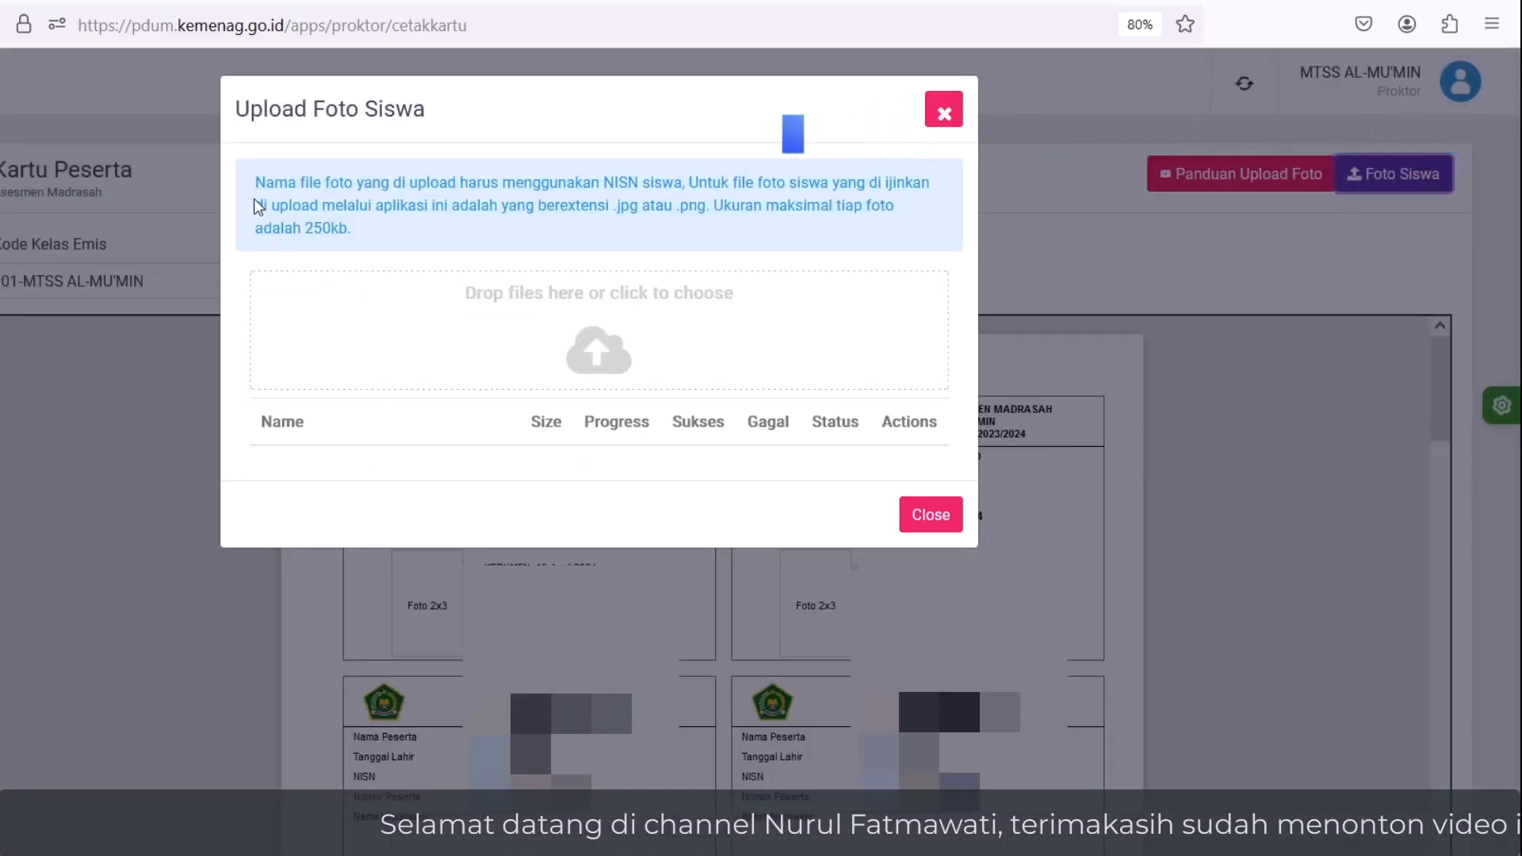
{"action": "left_click_drag", "start_coordinate": [256, 181], "coordinate": [680, 190]}
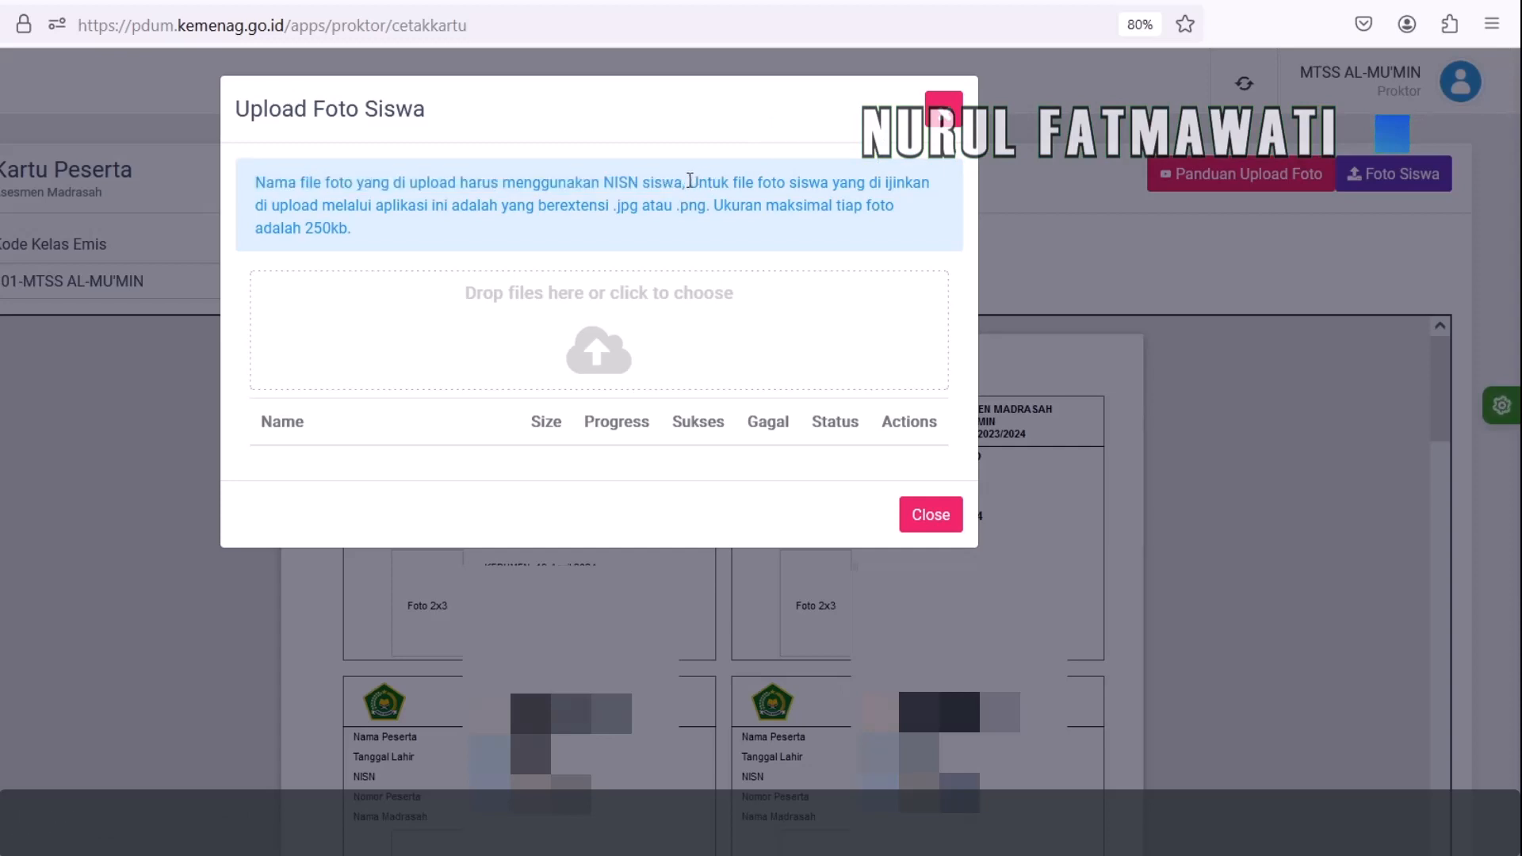
{"action": "left_click_drag", "start_coordinate": [689, 181], "coordinate": [885, 208]}
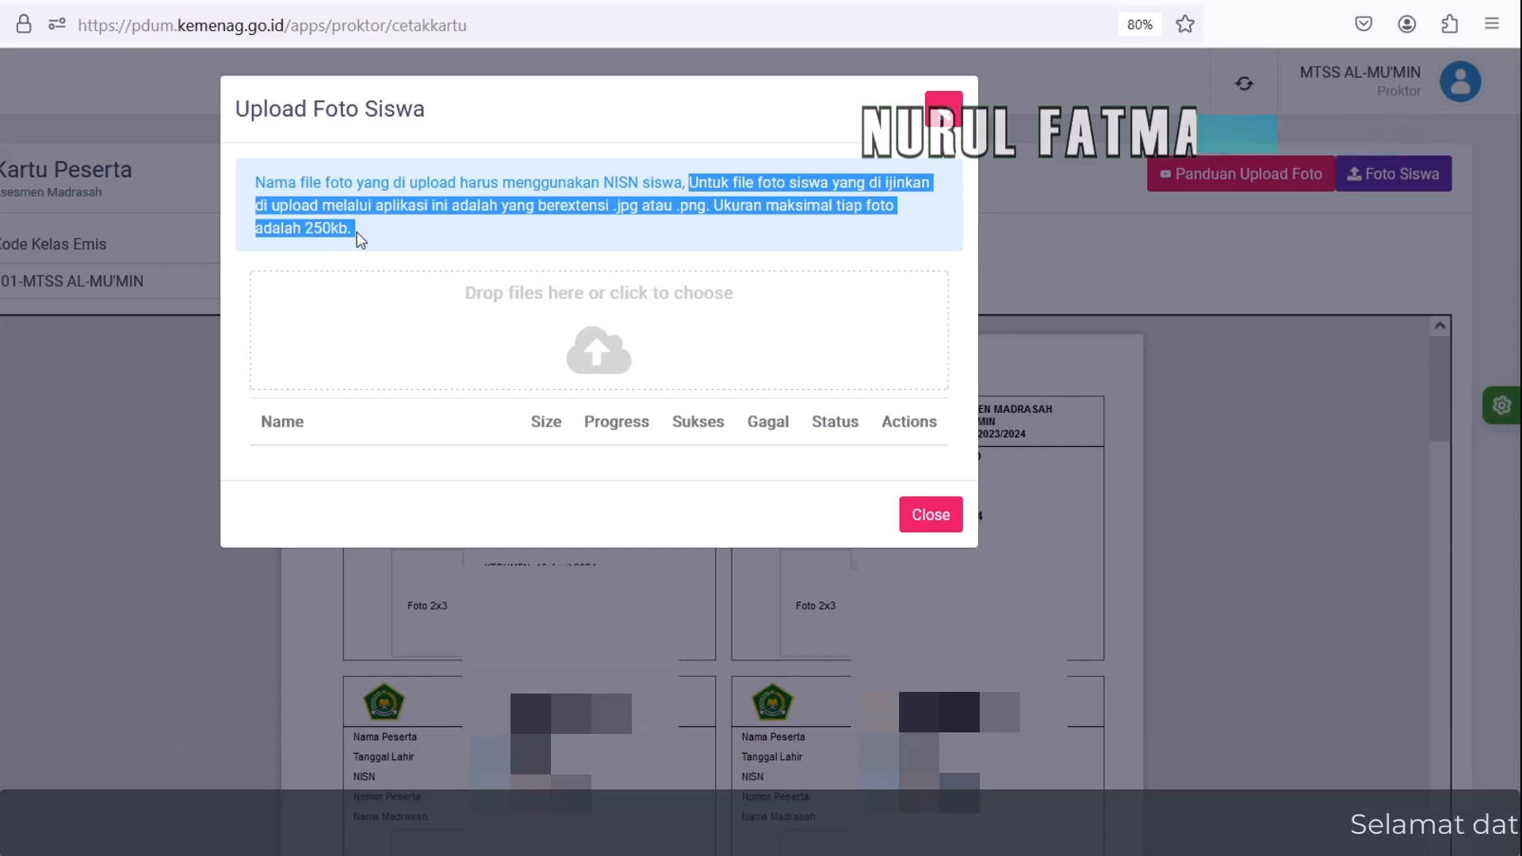
{"action": "left_click", "coordinate": [599, 352]}
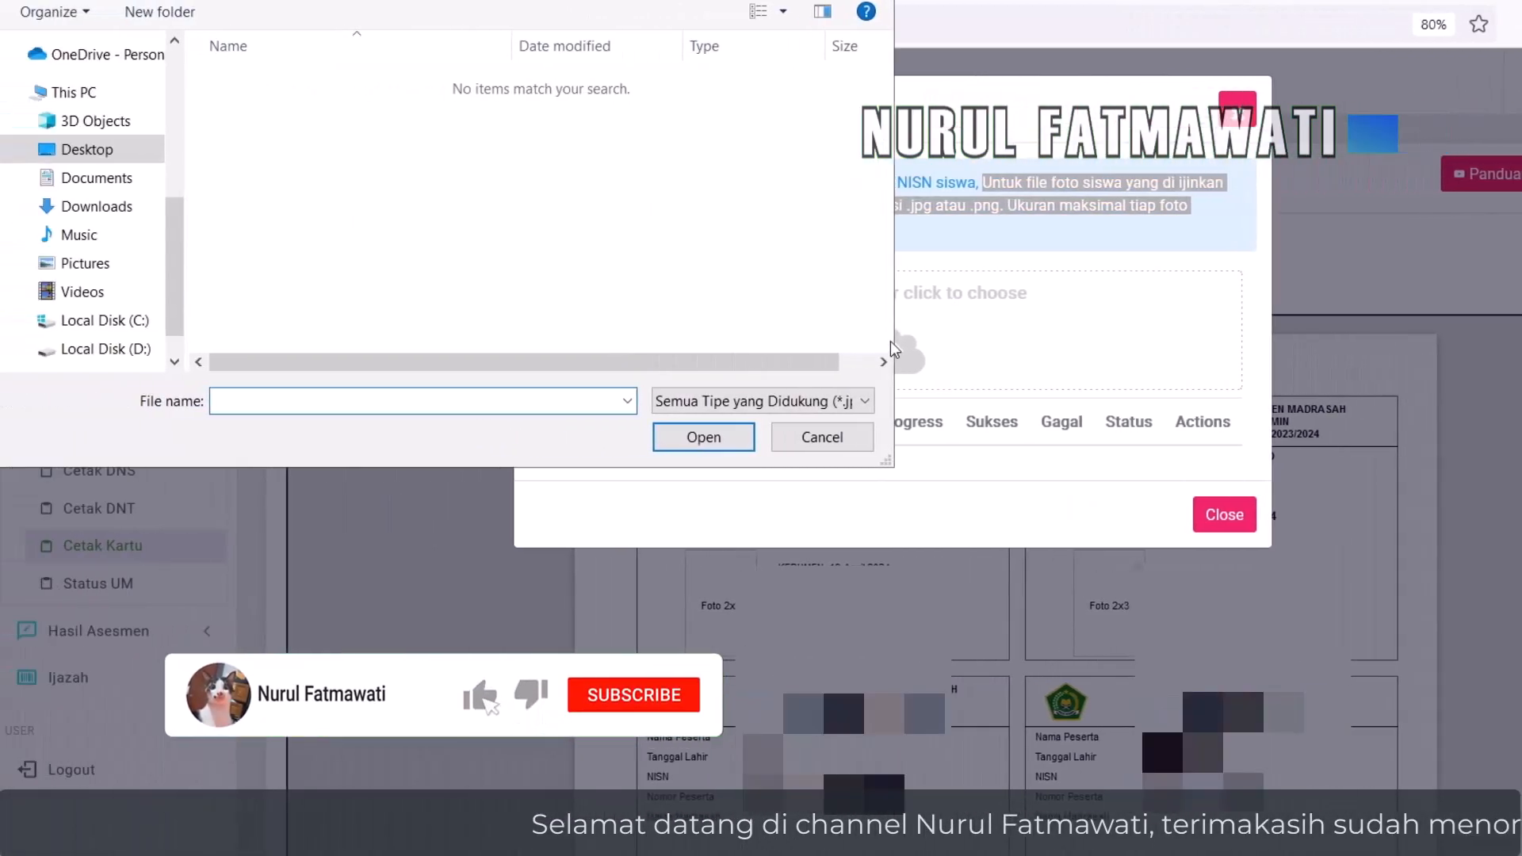
{"action": "left_click", "coordinate": [103, 208]}
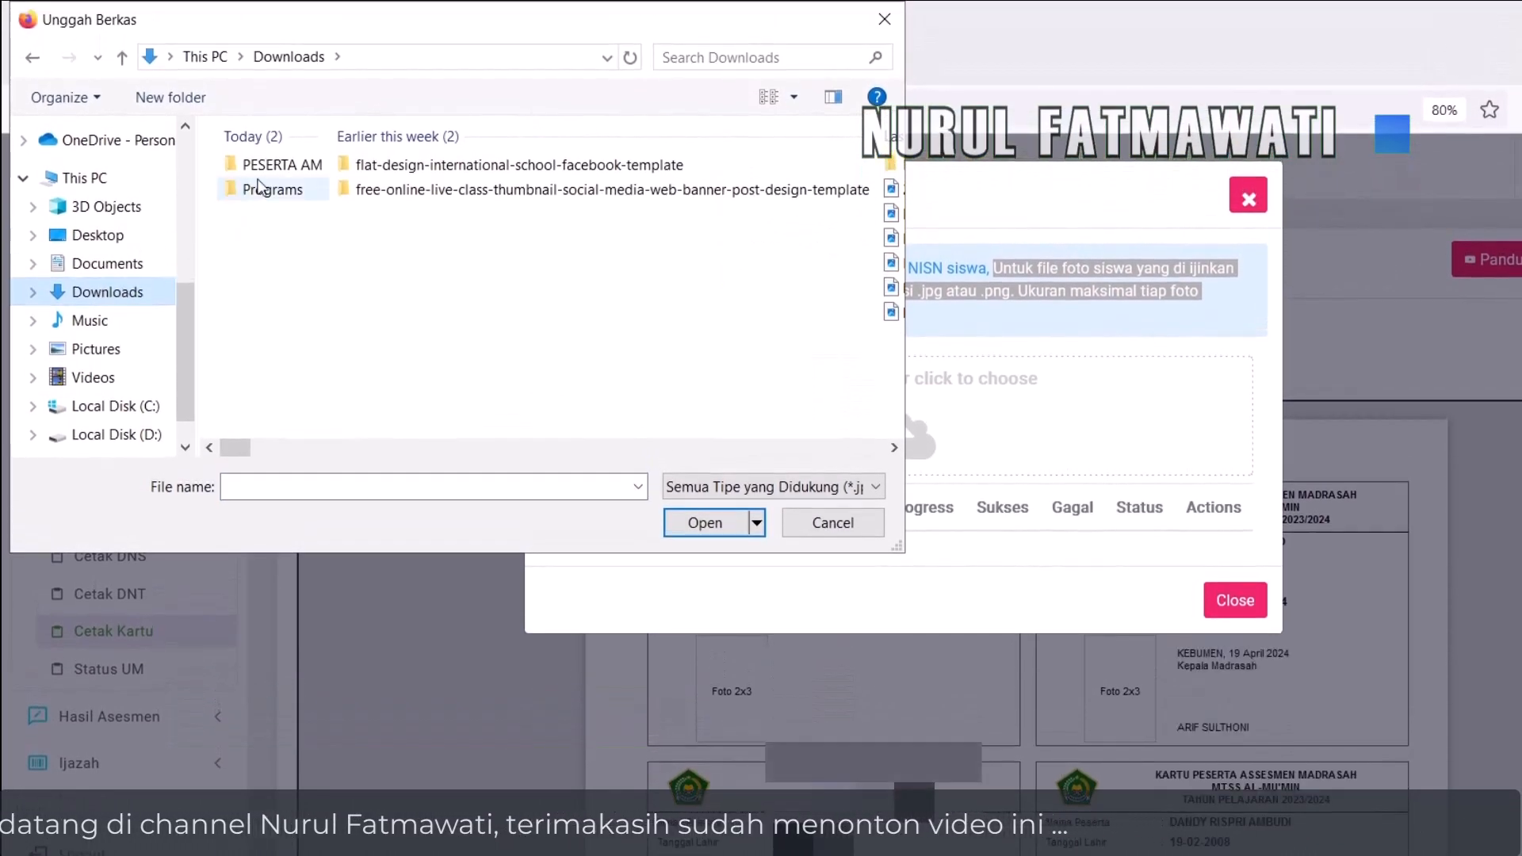
{"action": "double_click", "coordinate": [273, 145]}
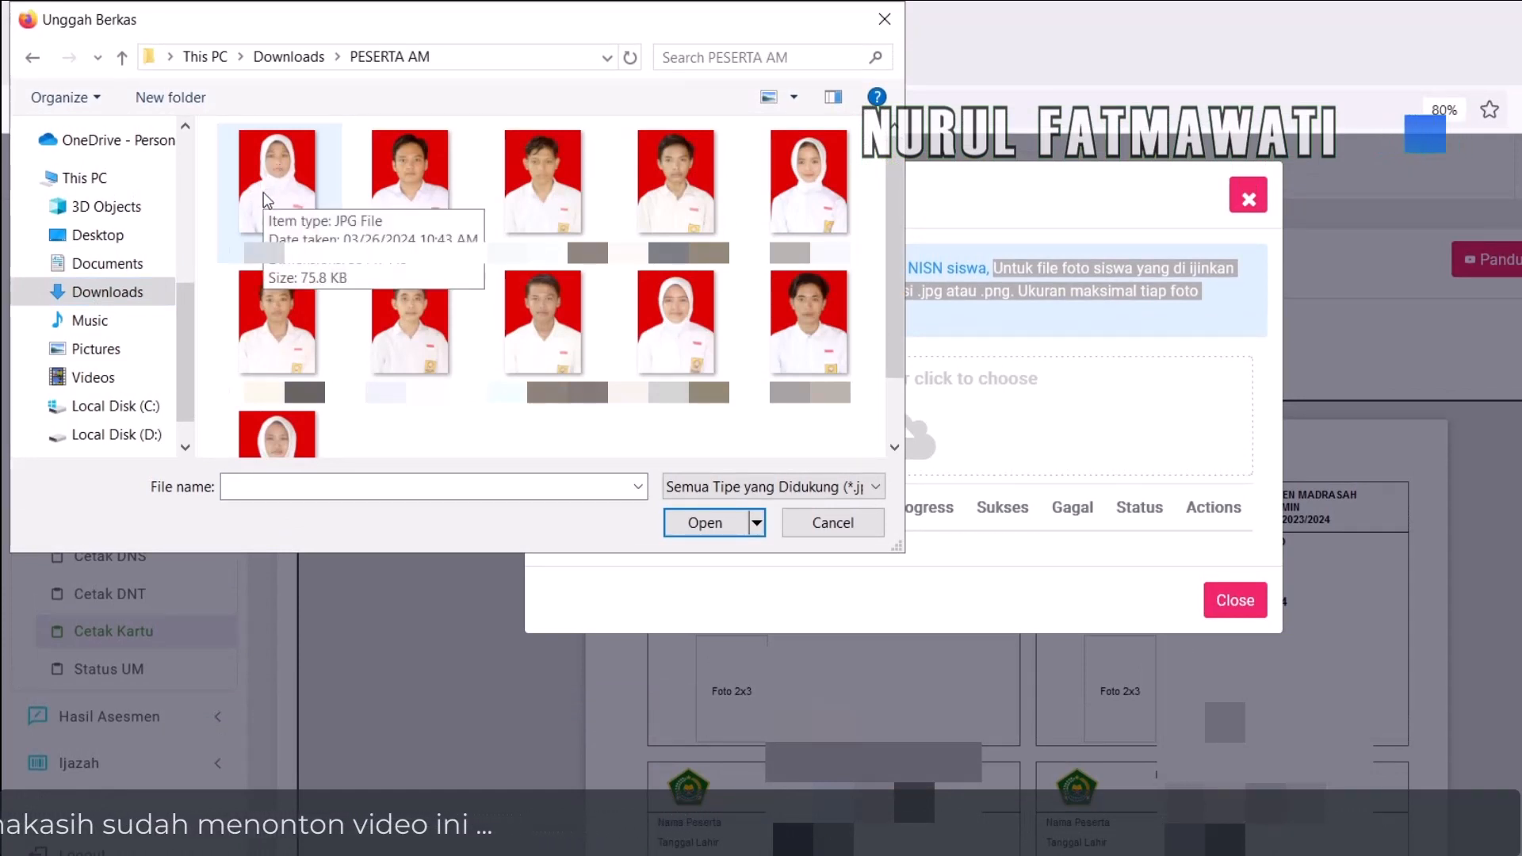
{"action": "left_click", "coordinate": [263, 192]}
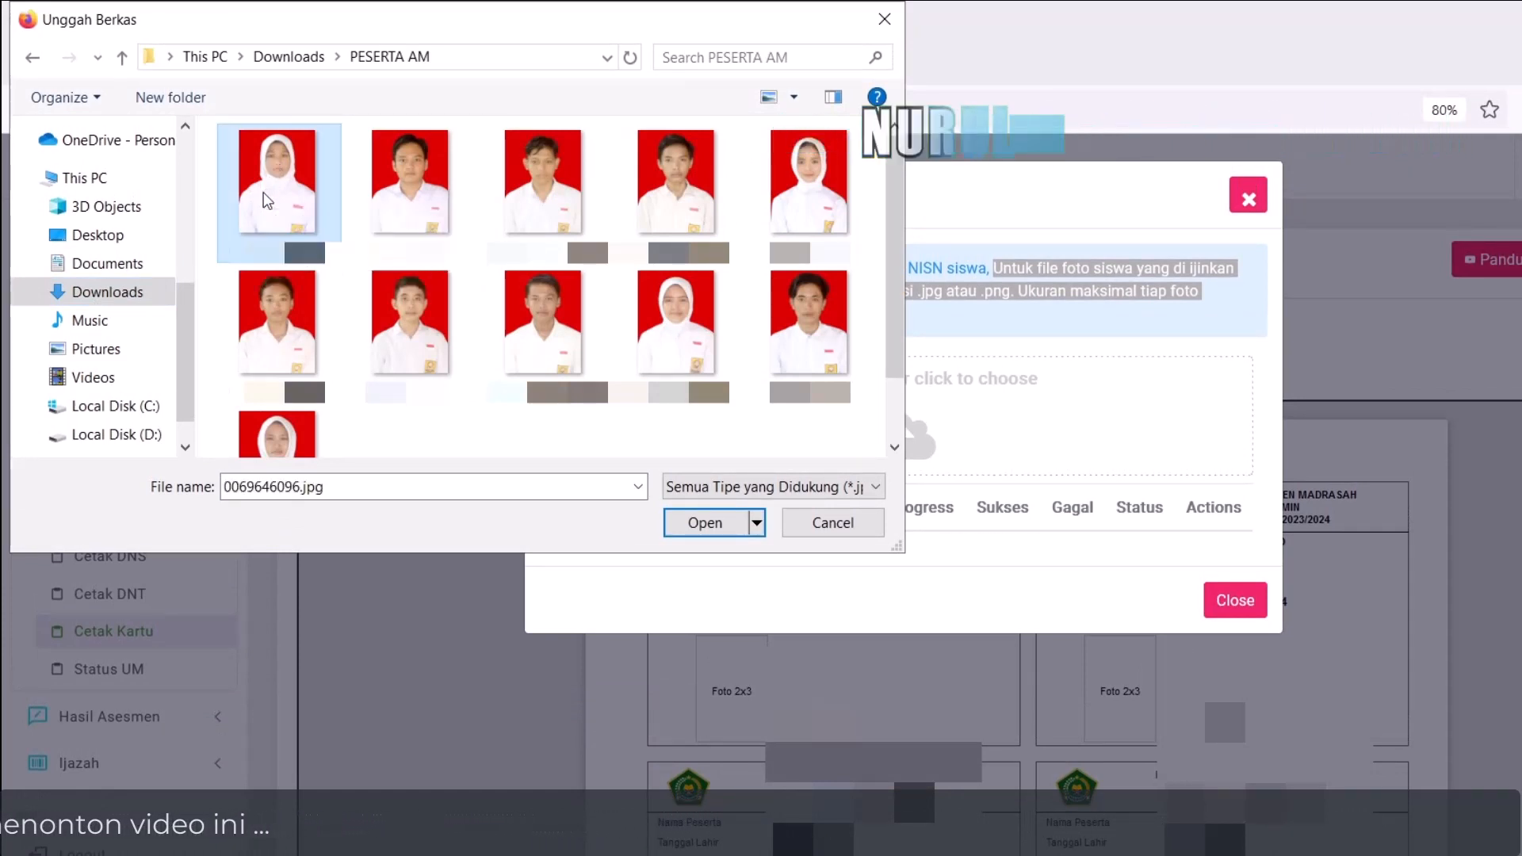
{"action": "key", "text": "ctrl+a"}
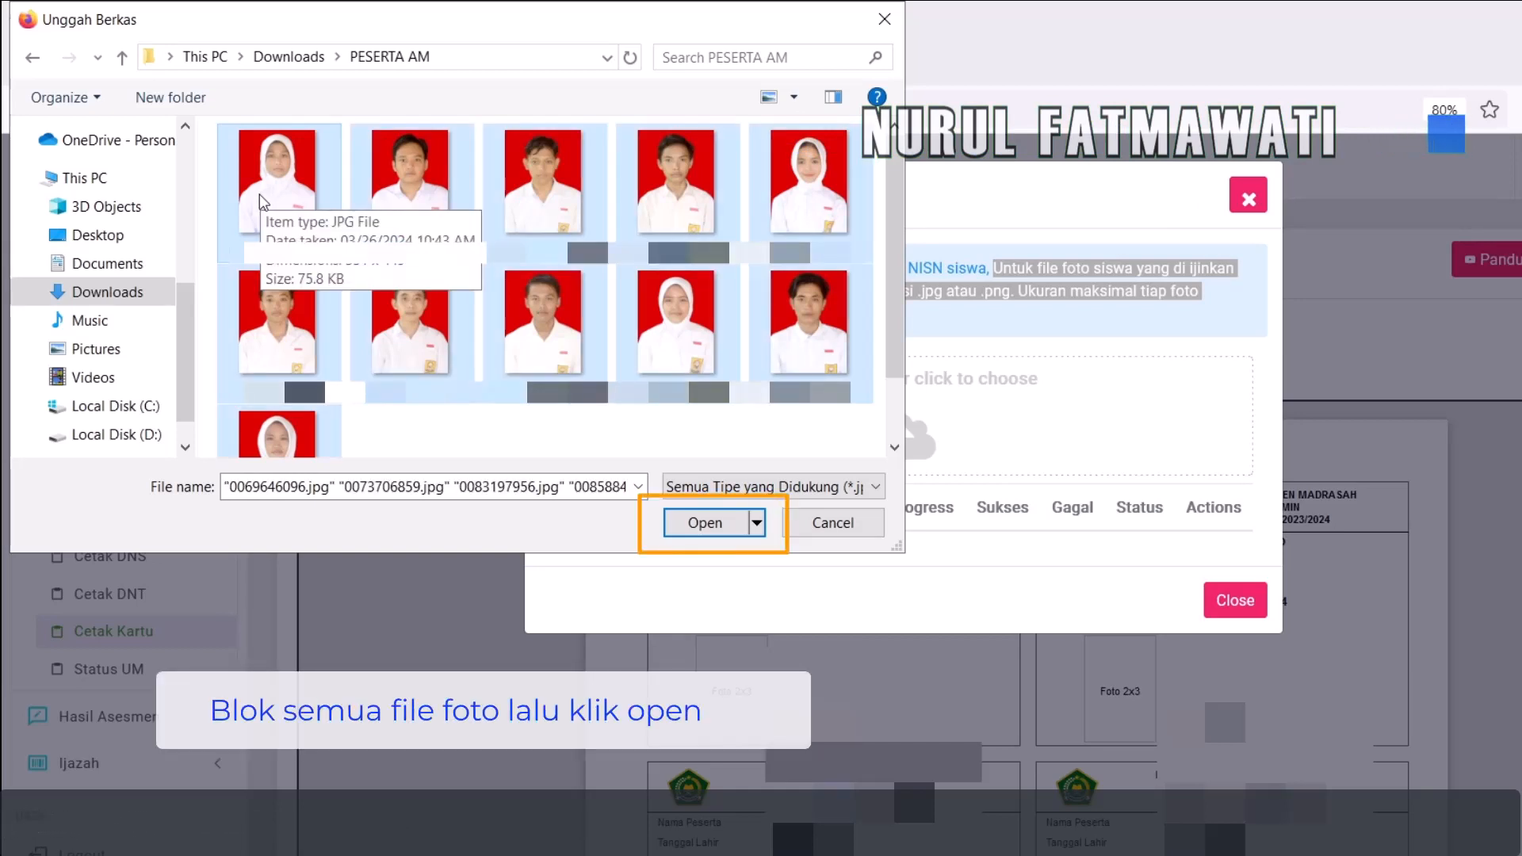
{"action": "left_click", "coordinate": [706, 523]}
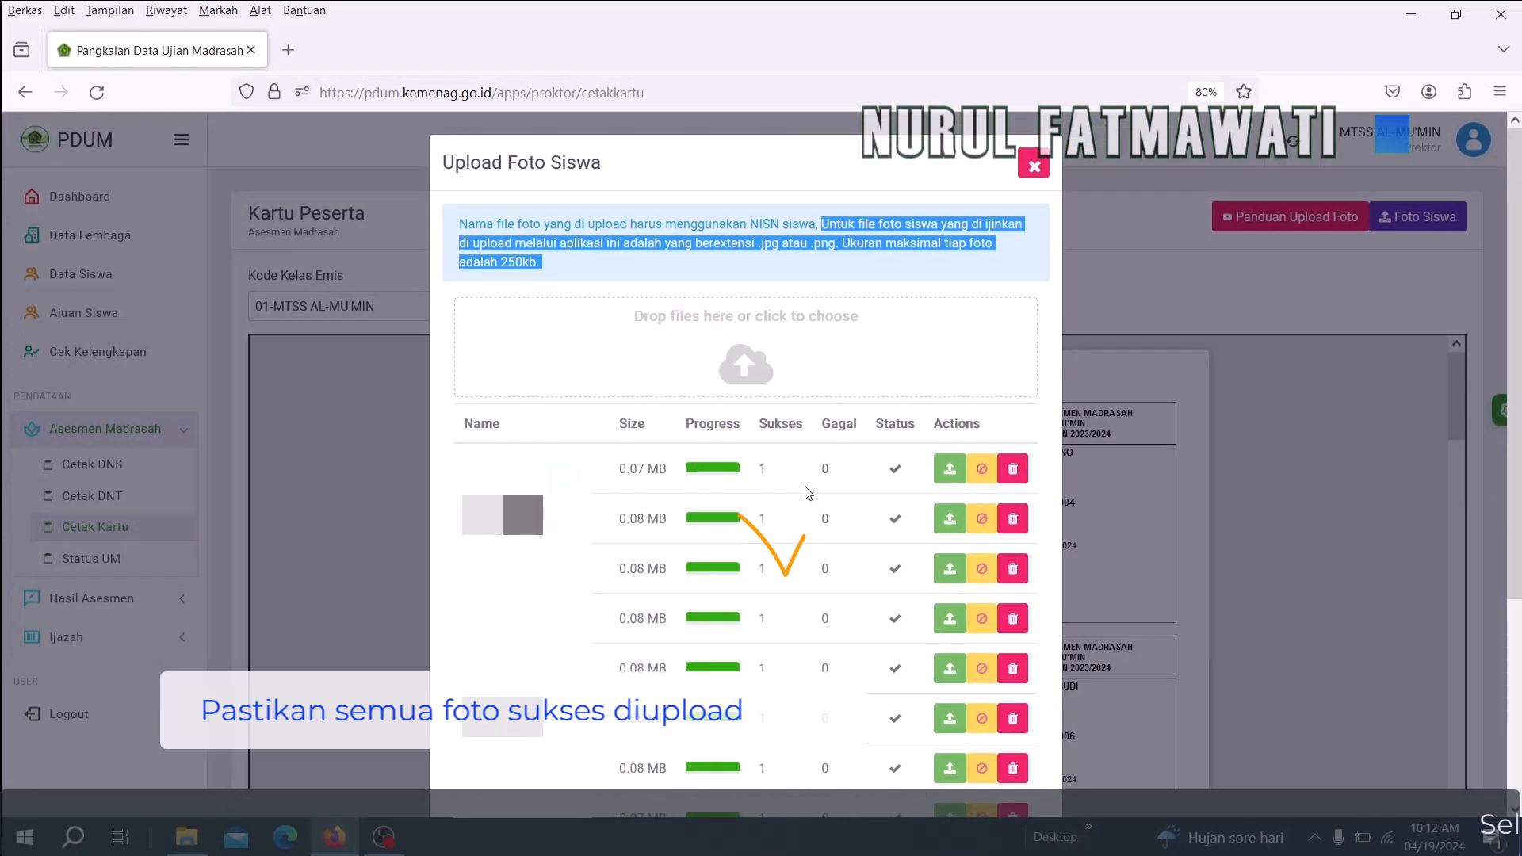
Check the upload status of every photo, close the upload dialog and examine the photos on the participant cards.
{"action": "scroll", "coordinate": [784, 621], "scroll_direction": "down", "scroll_amount": 5}
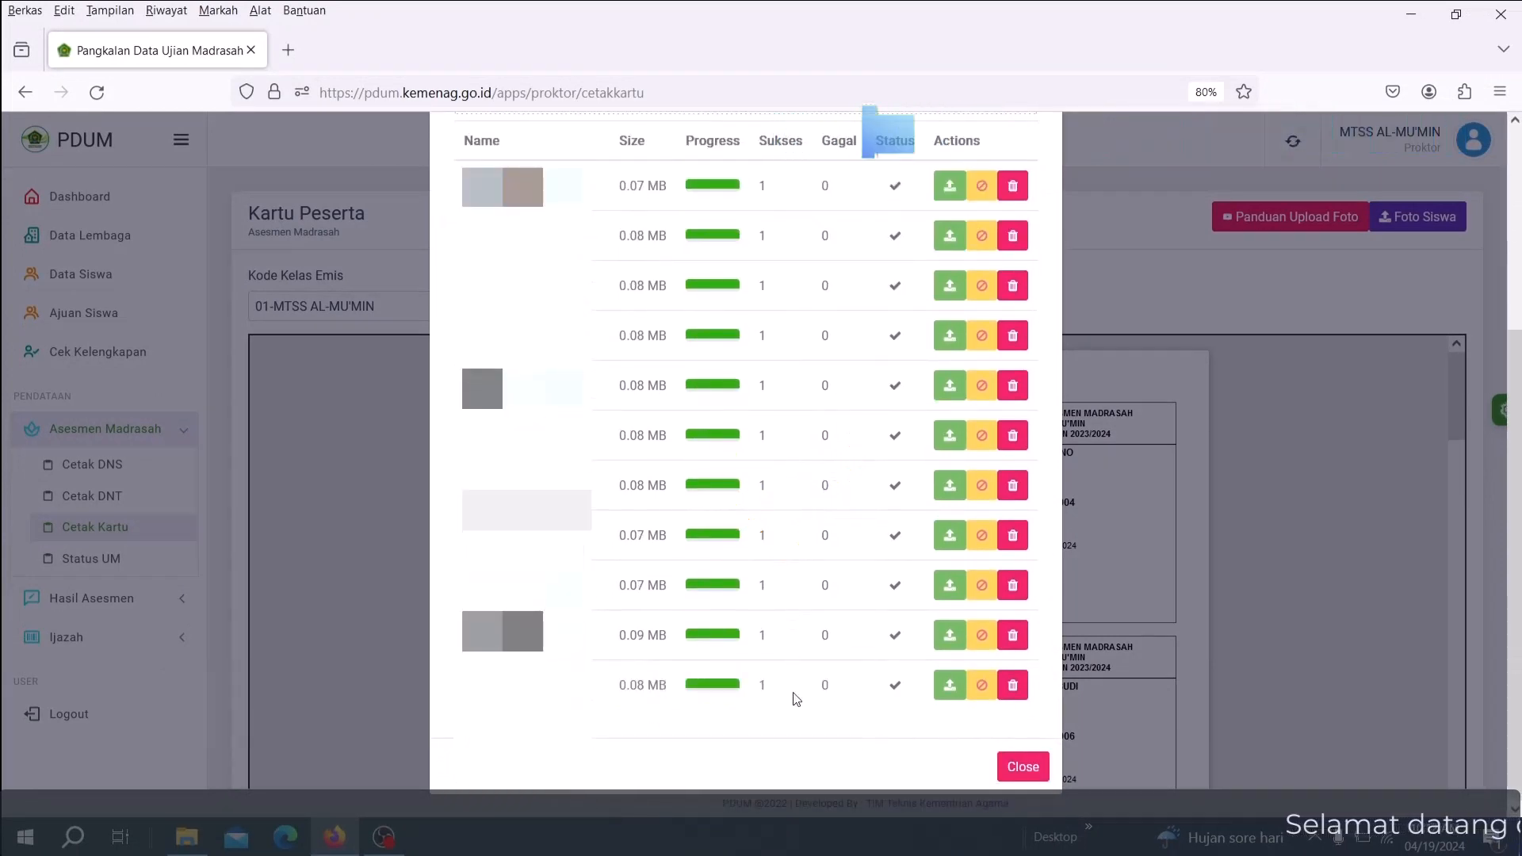
{"action": "scroll", "coordinate": [798, 694], "scroll_direction": "up", "scroll_amount": 5}
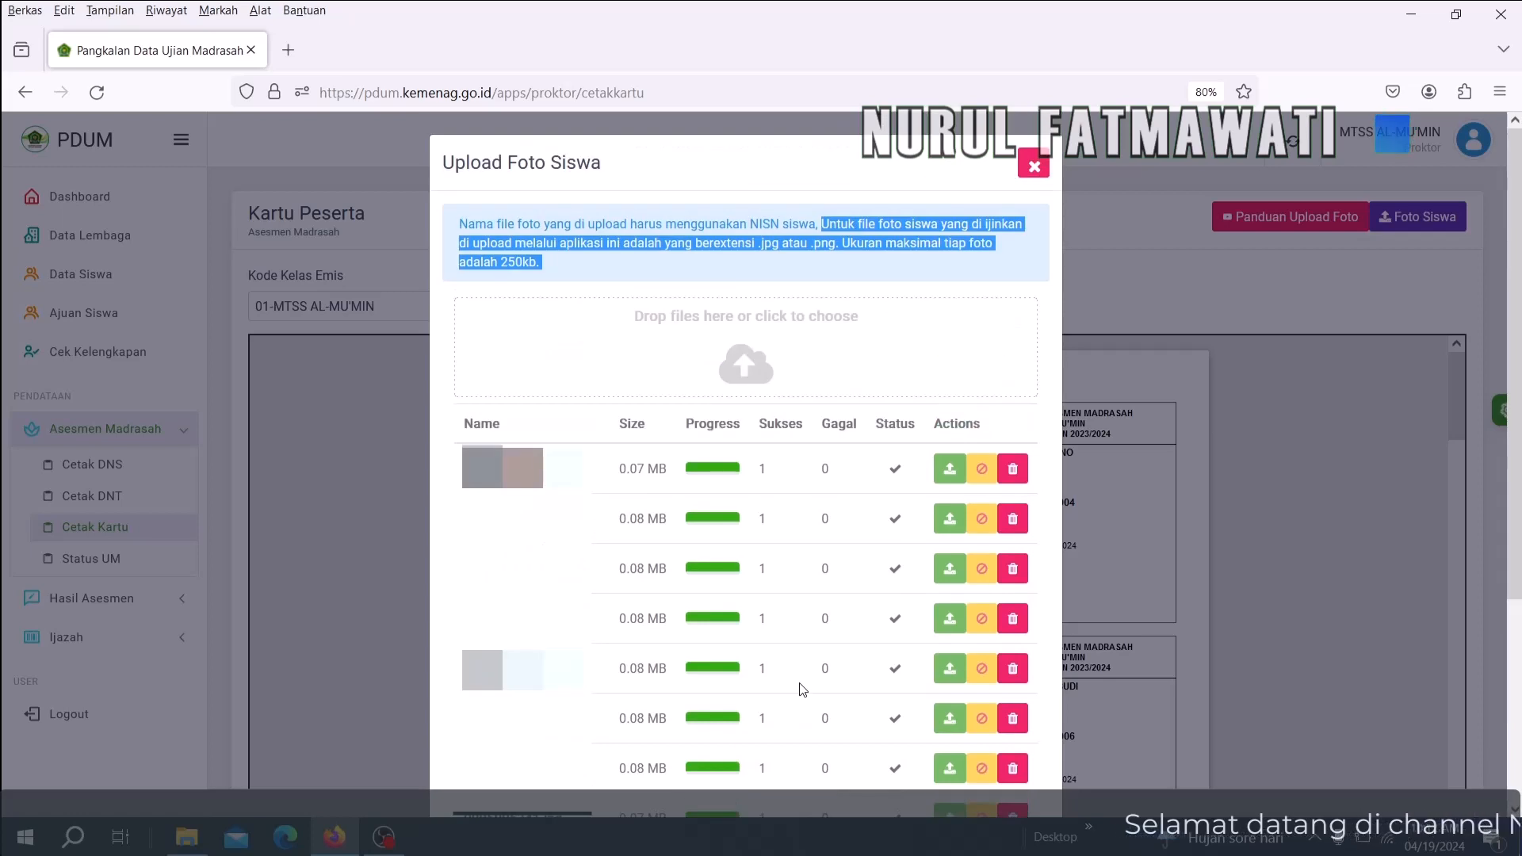
{"action": "scroll", "coordinate": [799, 688], "scroll_direction": "down", "scroll_amount": 5}
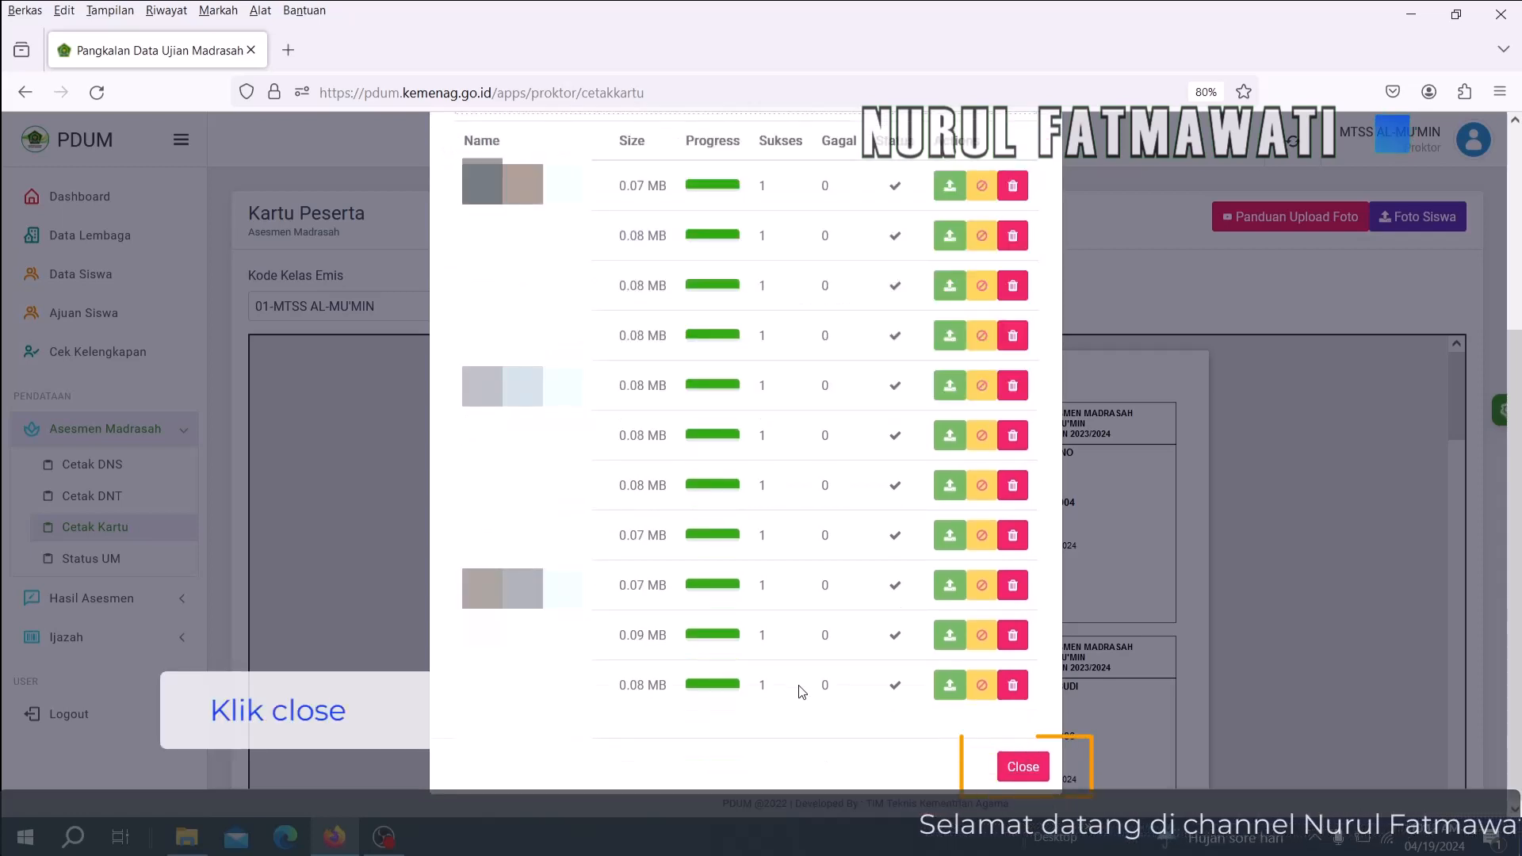
{"action": "left_click", "coordinate": [1023, 767]}
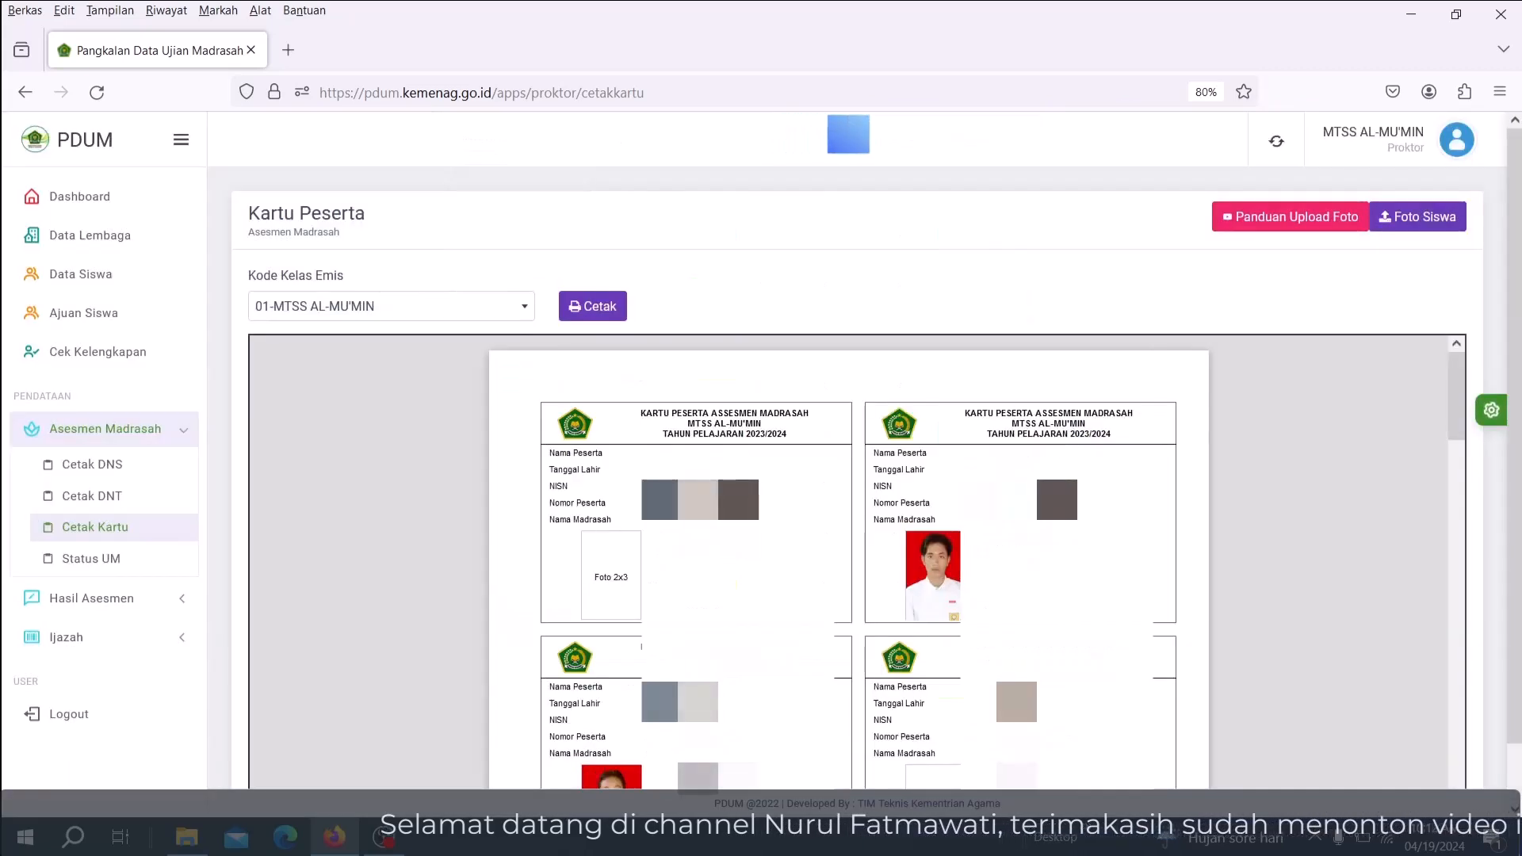
{"action": "scroll", "coordinate": [852, 555], "scroll_direction": "down", "scroll_amount": 4}
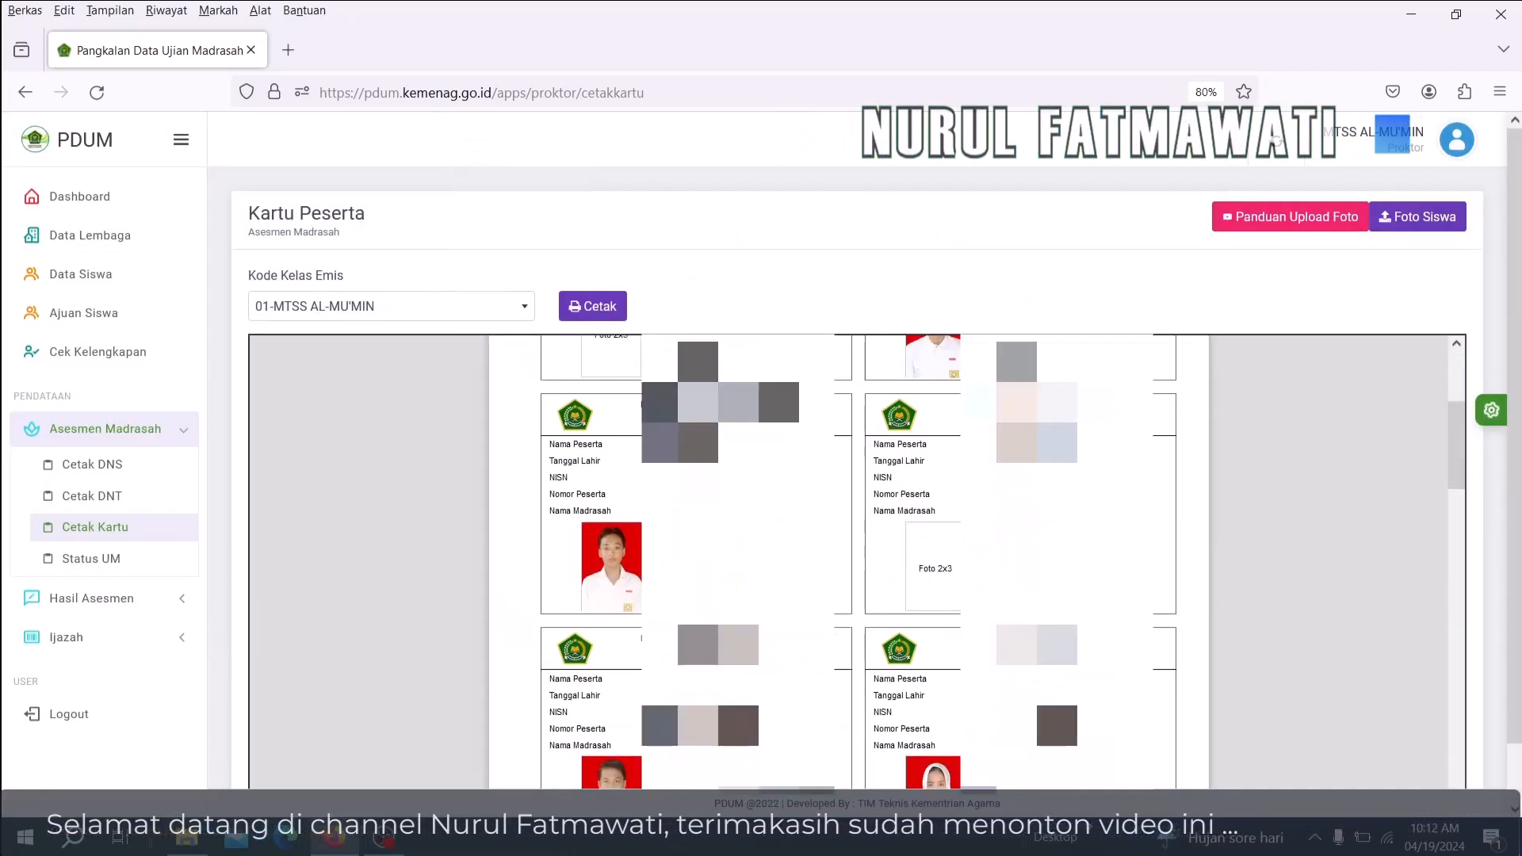
{"action": "scroll", "coordinate": [1064, 555], "scroll_direction": "down", "scroll_amount": 10}
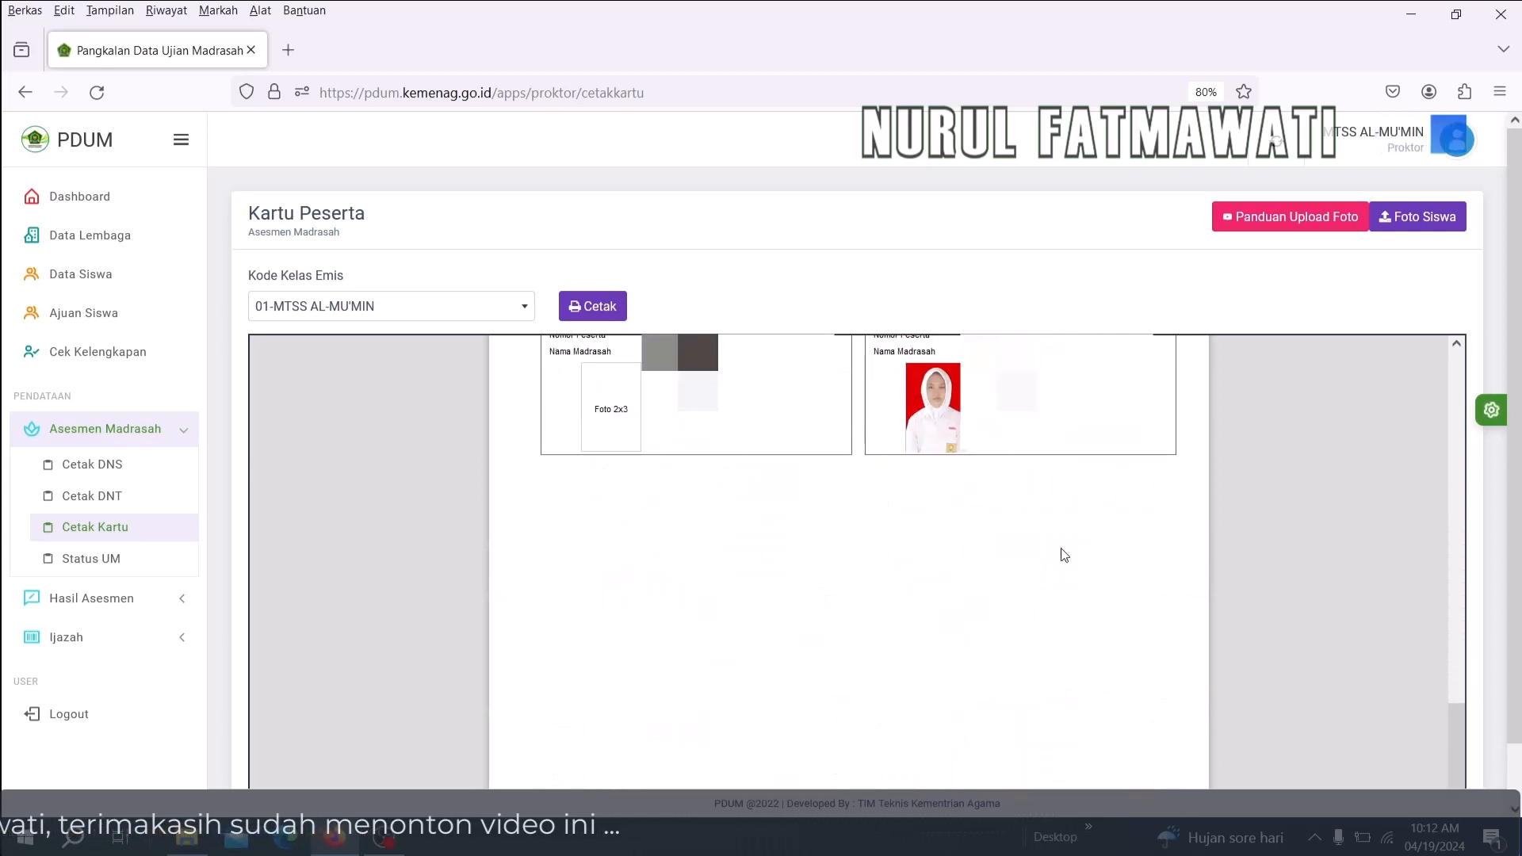
{"action": "scroll", "coordinate": [1063, 554], "scroll_direction": "up", "scroll_amount": 10}
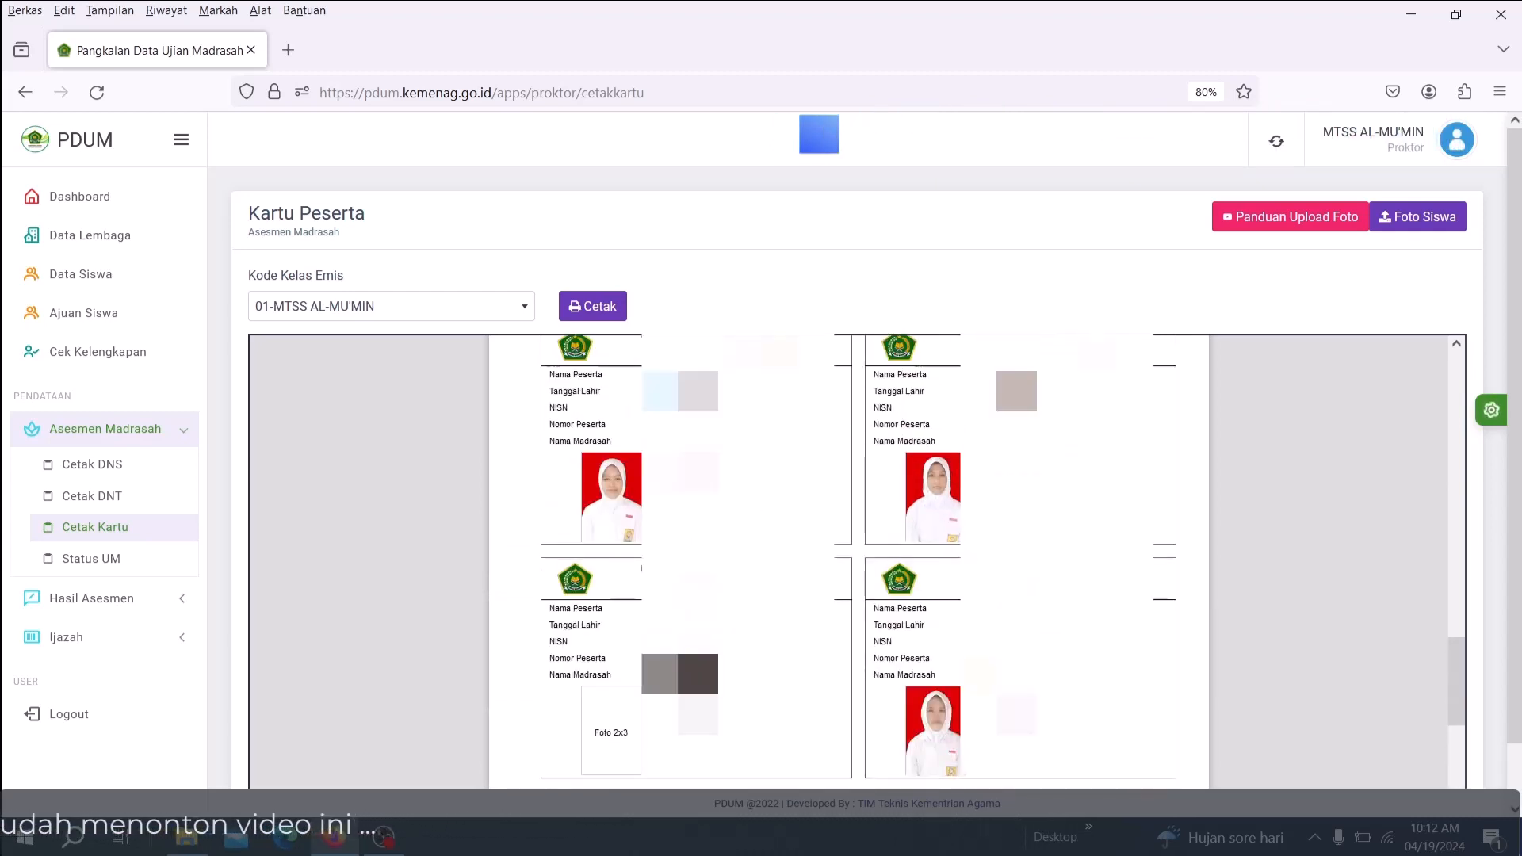
{"action": "scroll", "coordinate": [848, 555], "scroll_direction": "up", "scroll_amount": 1}
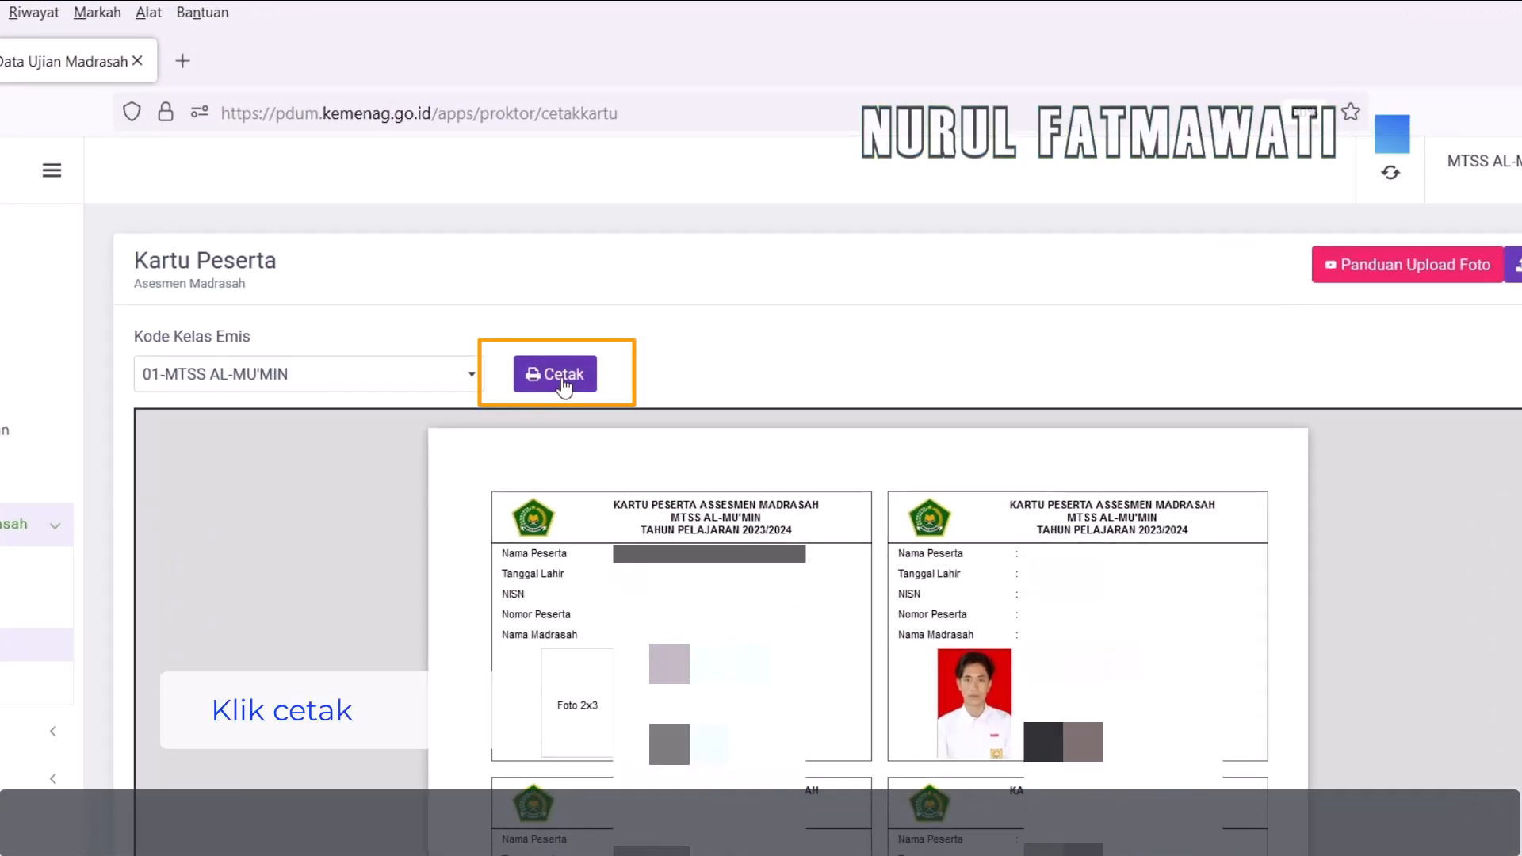
Print the participant cards with Microsoft Print to PDF, saving them in Downloads as "kartu peserta am", and log out of PDUM.
{"action": "left_click", "coordinate": [558, 374]}
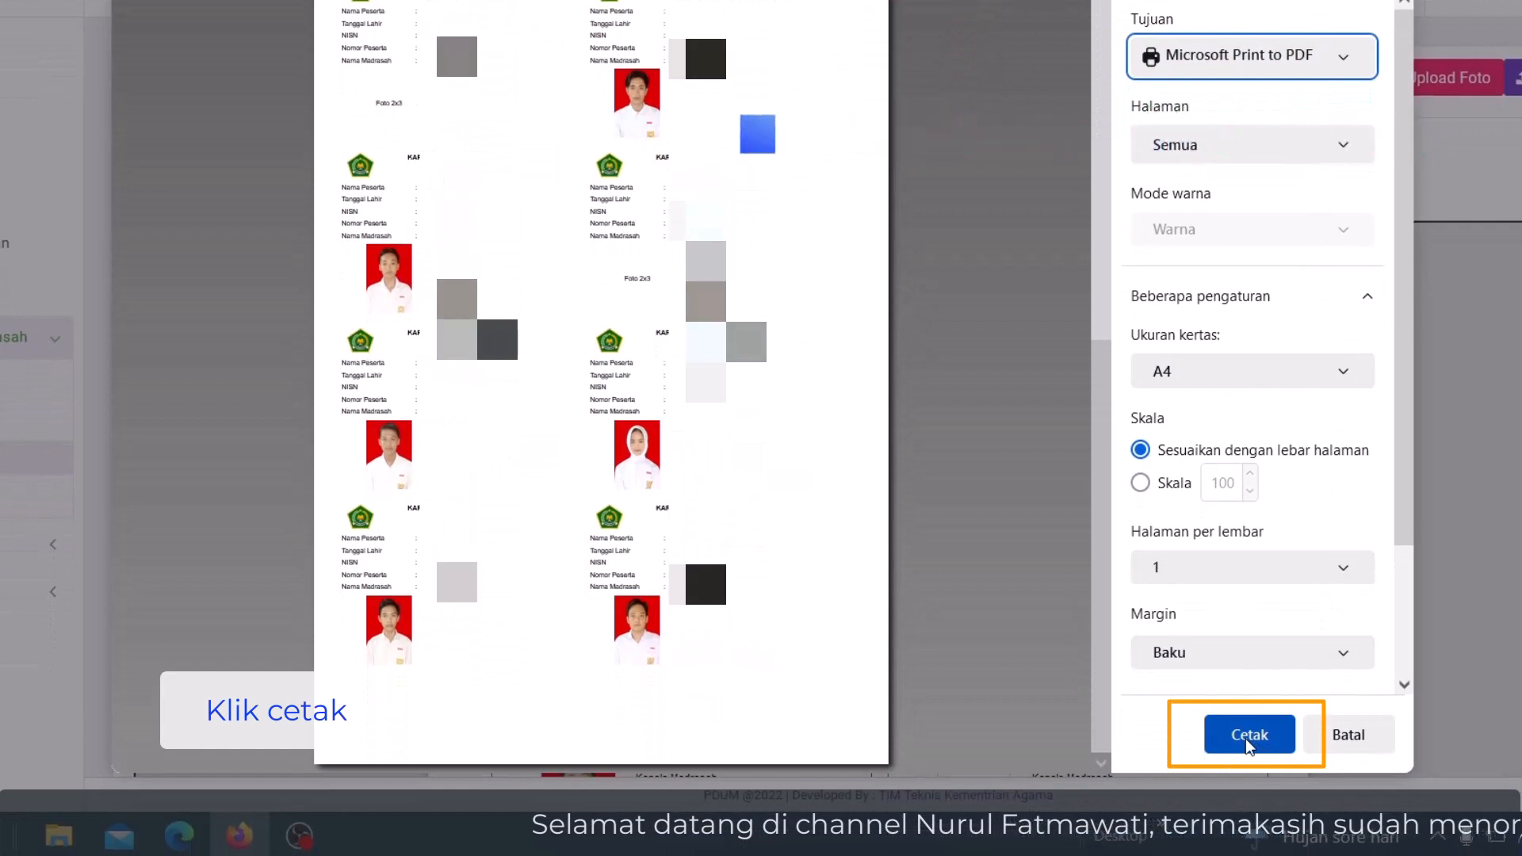
{"action": "left_click", "coordinate": [1246, 737]}
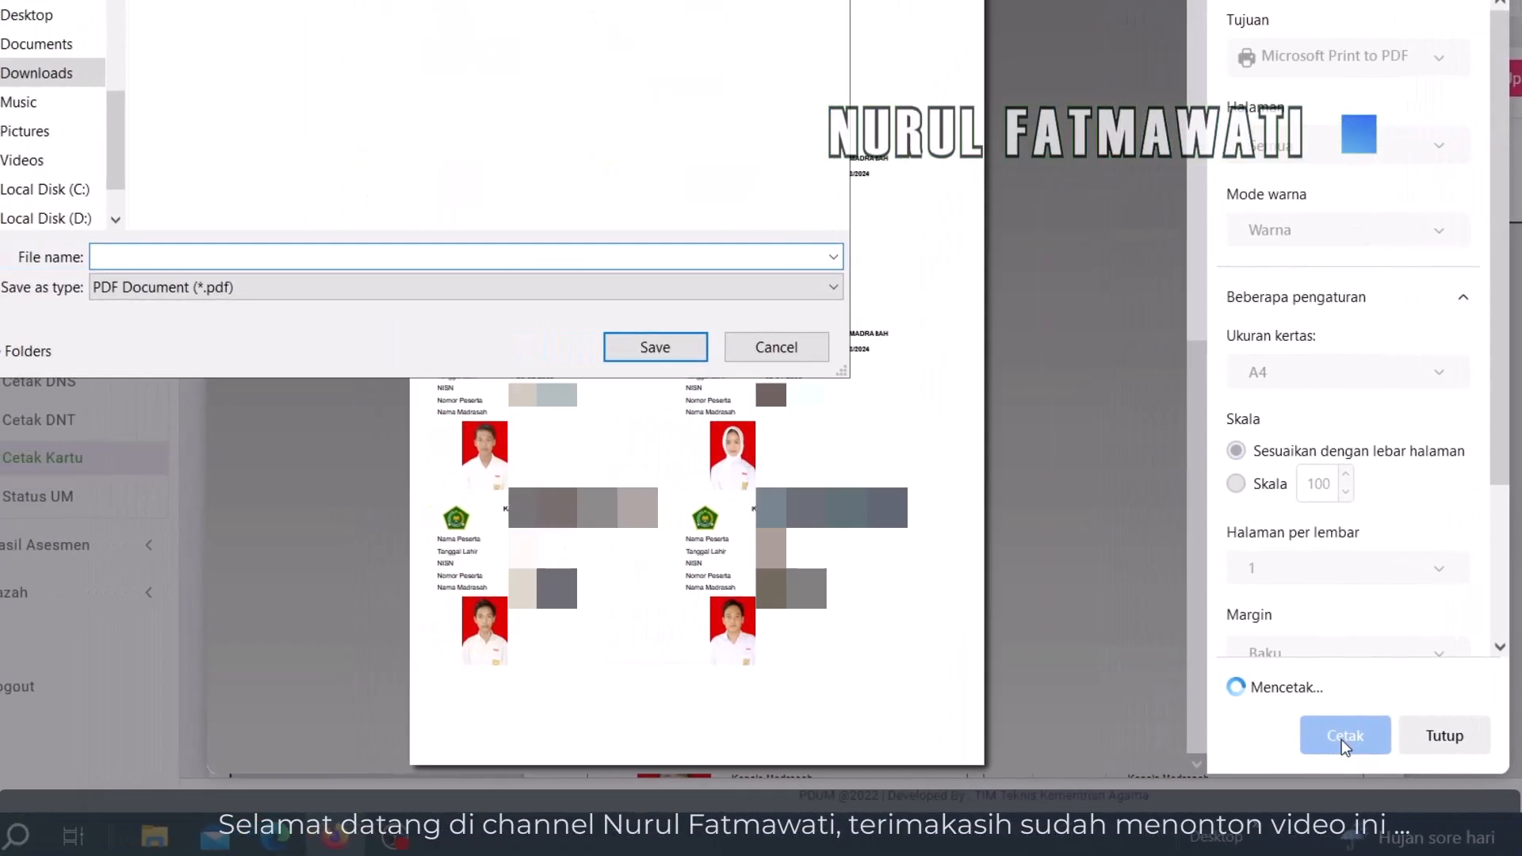
{"action": "left_click", "coordinate": [108, 101]}
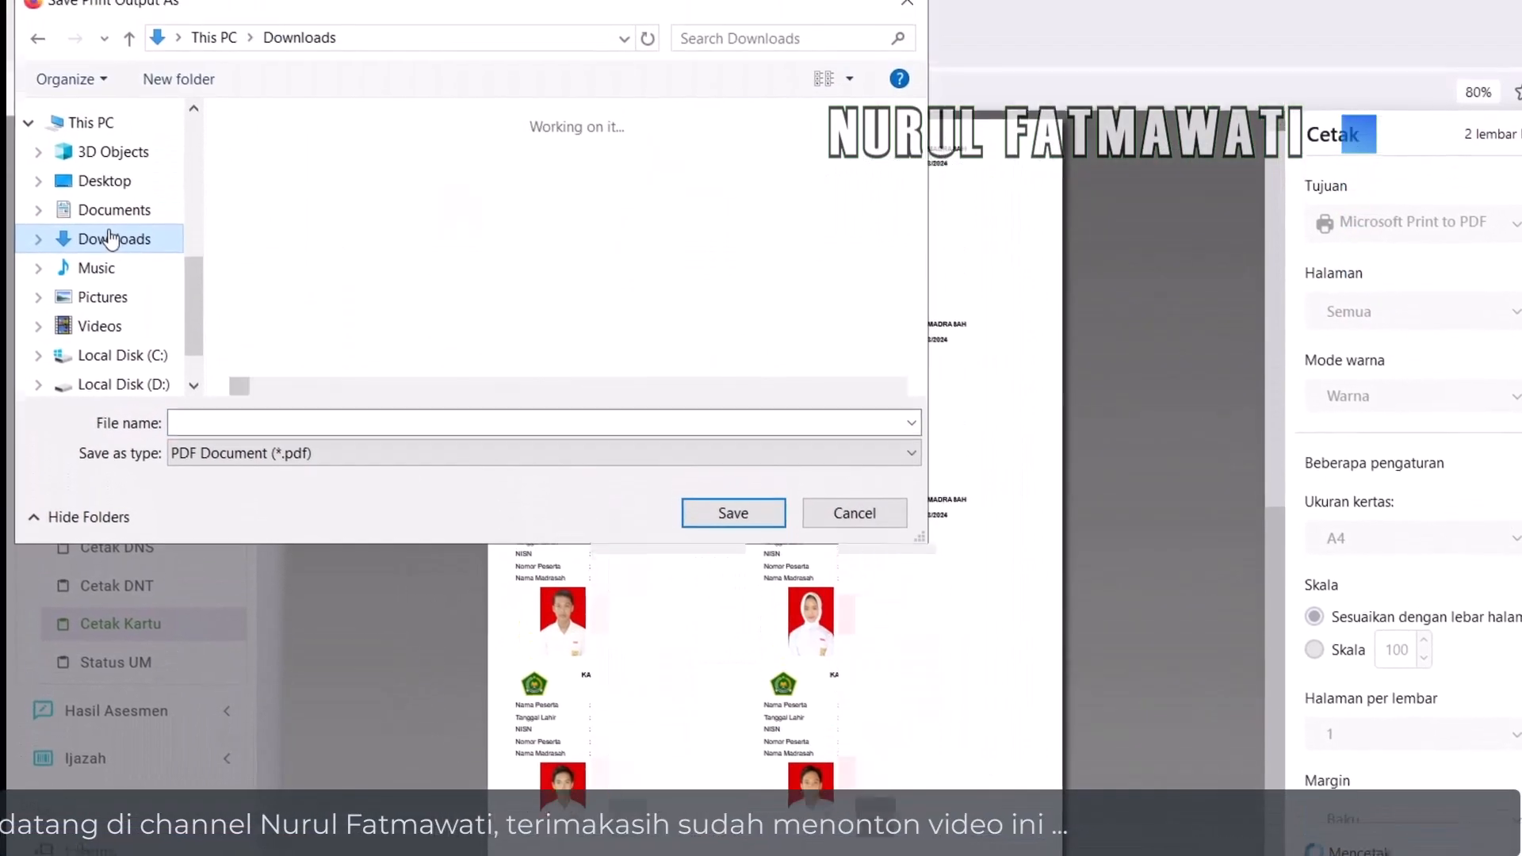
{"action": "left_click", "coordinate": [198, 288]}
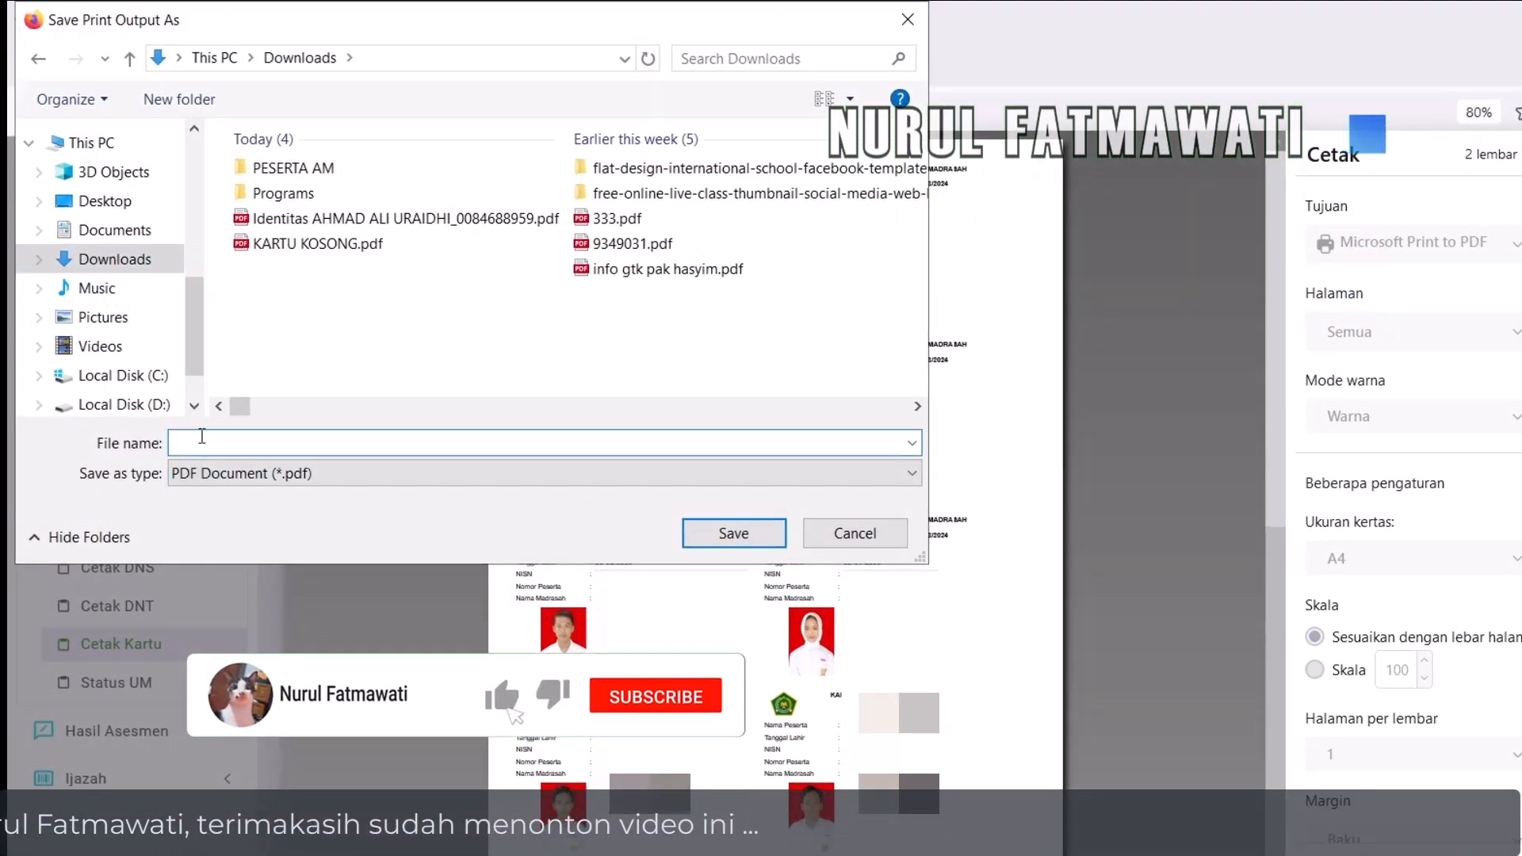
{"action": "type", "text": "kartu peserta am"}
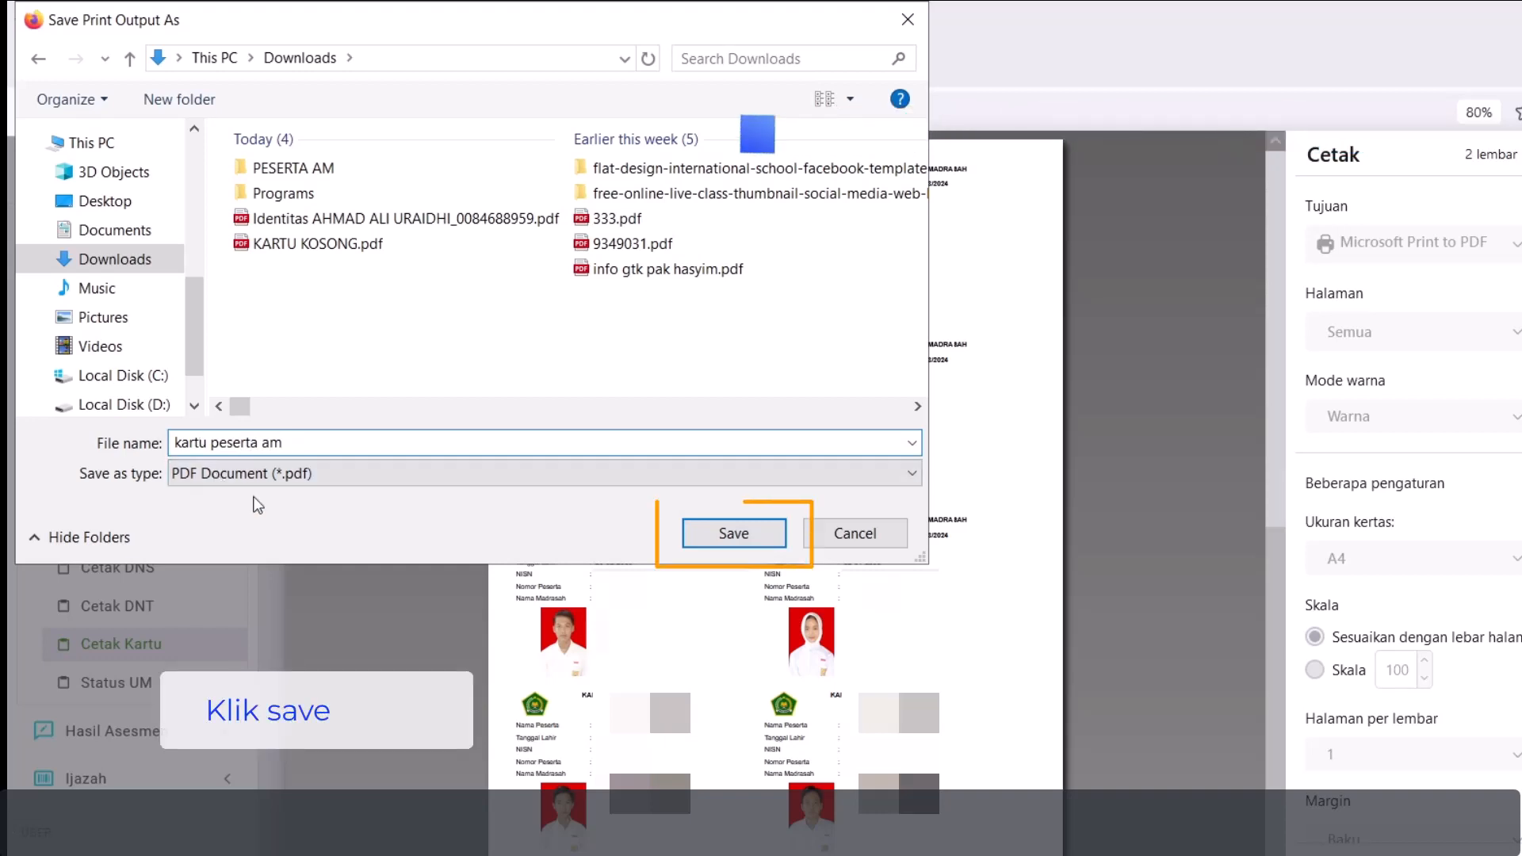
{"action": "left_click", "coordinate": [734, 536]}
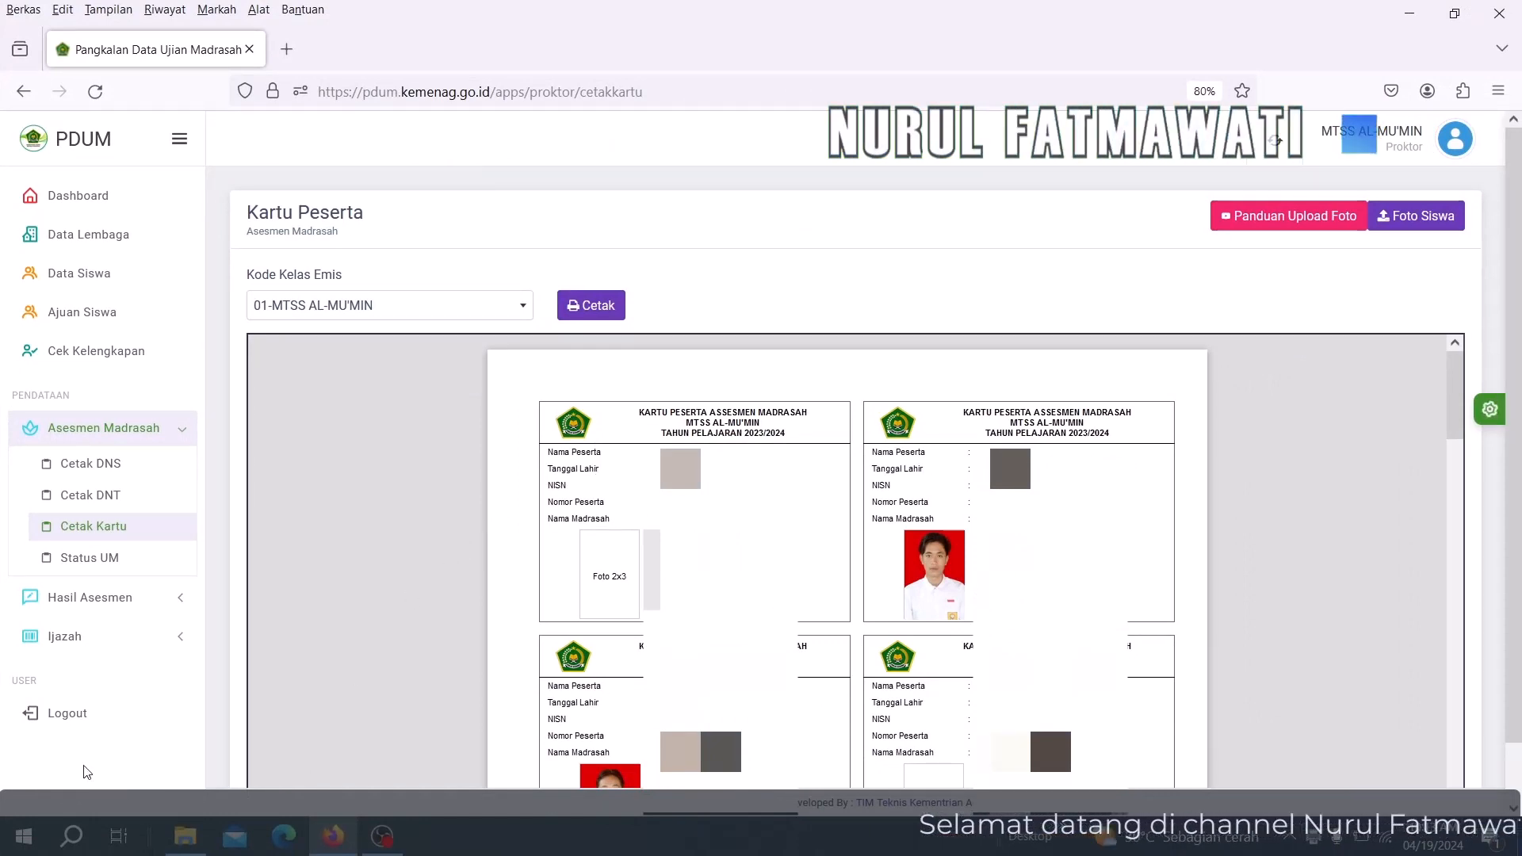
{"action": "left_click", "coordinate": [68, 713]}
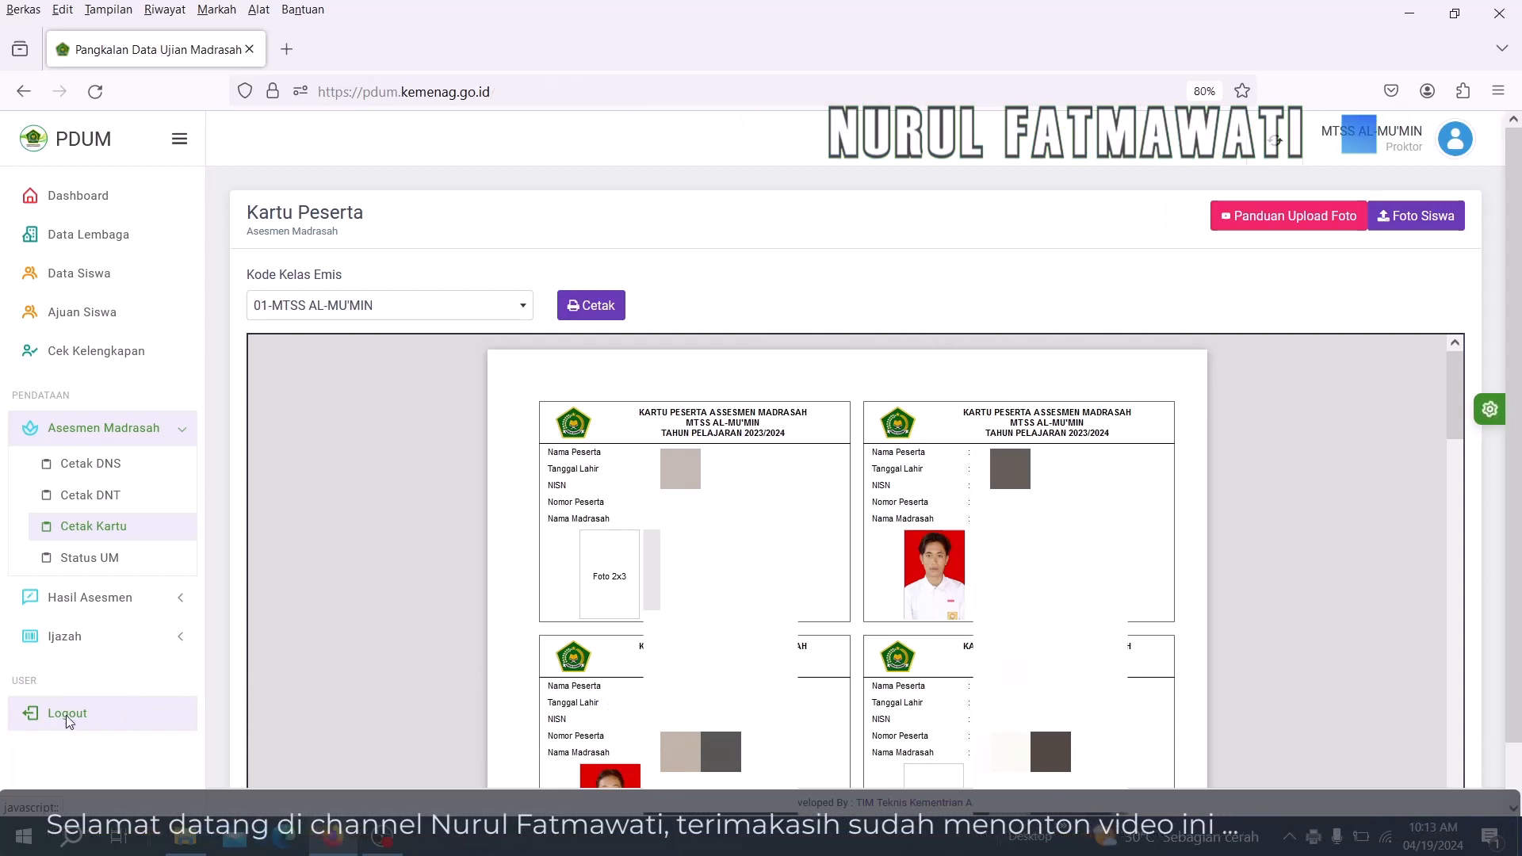